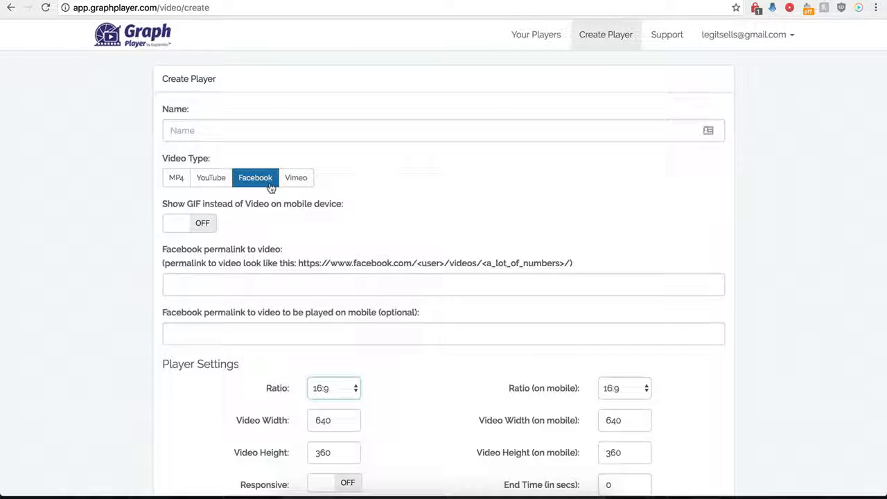
Name the new player "Demo Name" and choose Facebook as its video type
scroll(156, 303, down, 1)
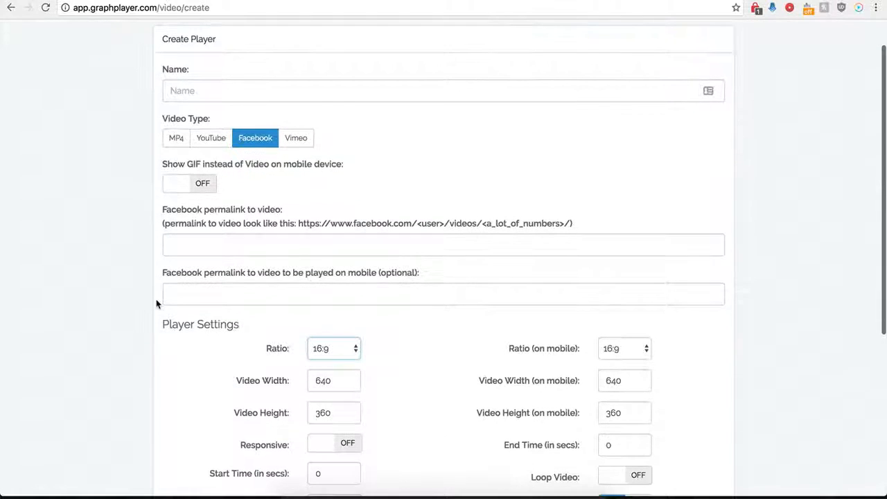
click(244, 93)
text(Demo Name)
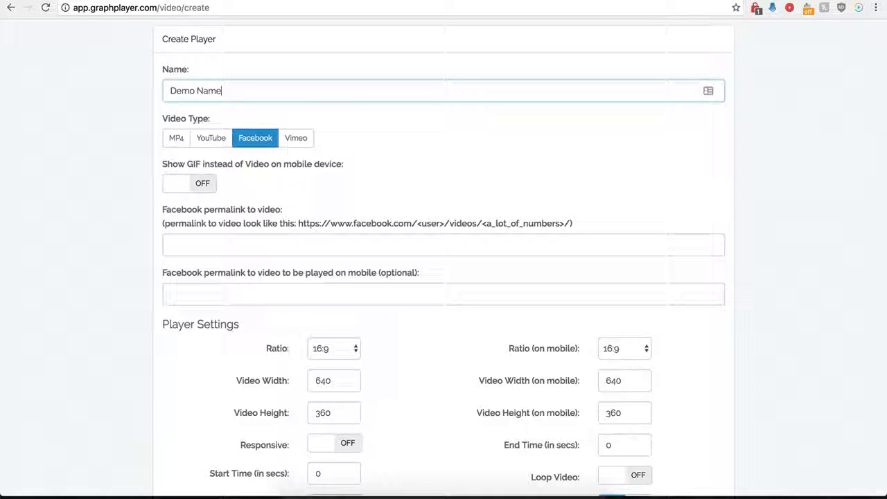
click(254, 146)
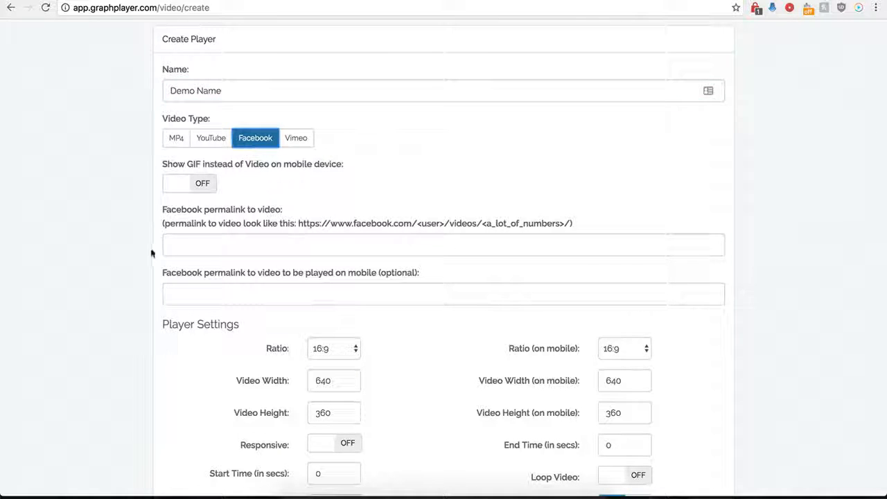
Copy the Creative Cakes video address from the INSIDER dessert Facebook page into the video permalink, without the ?type=2&theater ending
scroll(154, 251, down, 1)
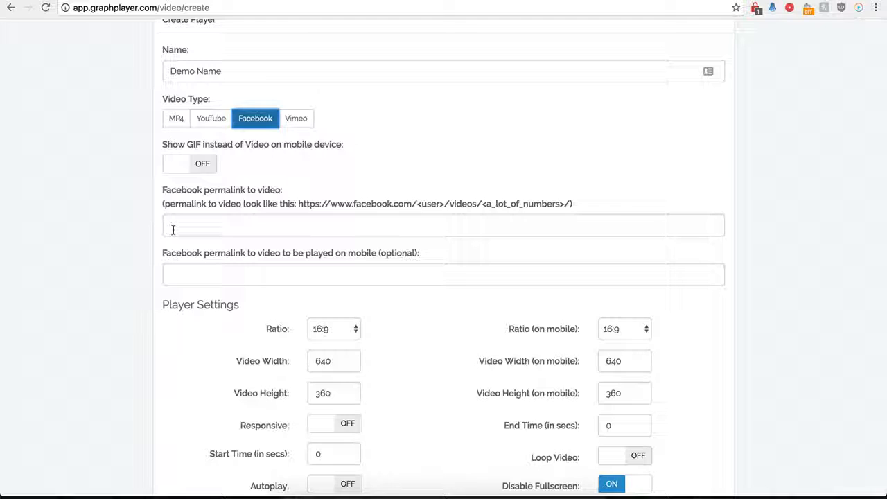
click(173, 230)
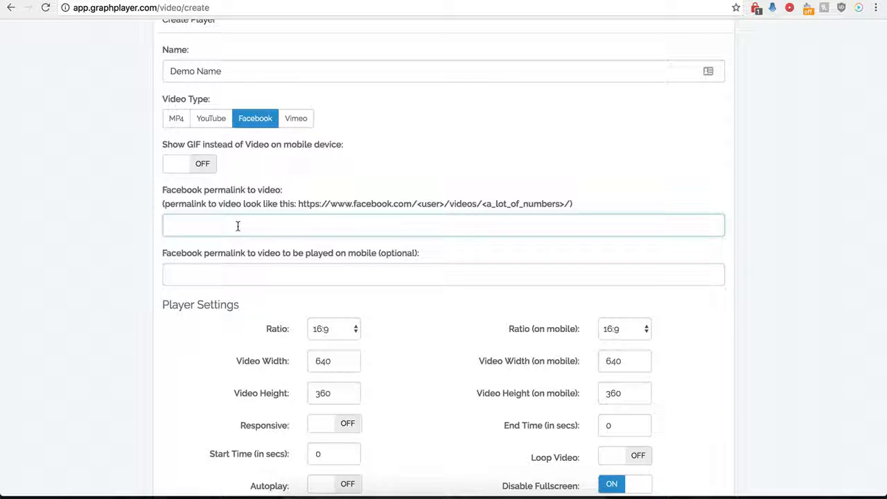
key(ctrl+Tab)
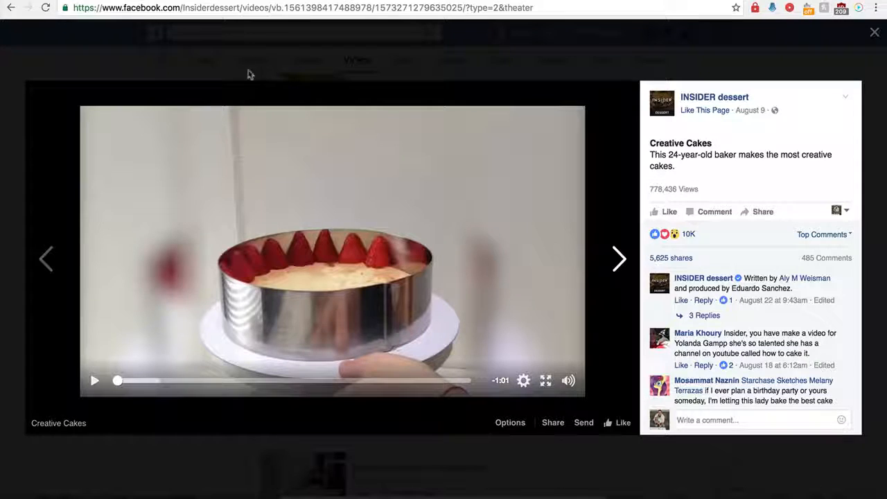
click(262, 10)
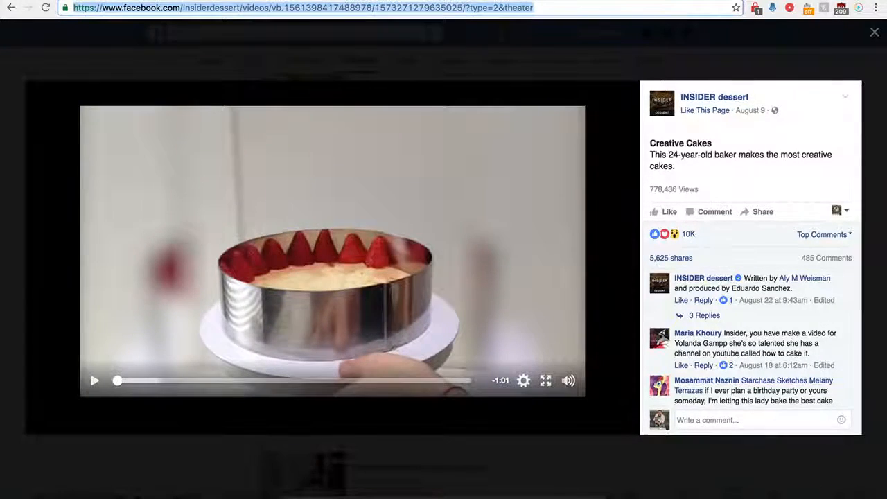
key(ctrl+Tab)
click(229, 221)
key(ctrl+v)
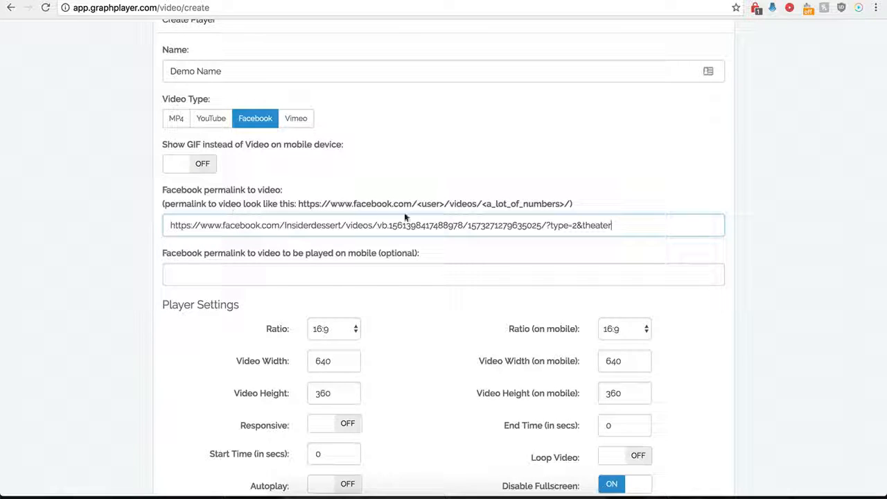
drag(629, 226, 551, 226)
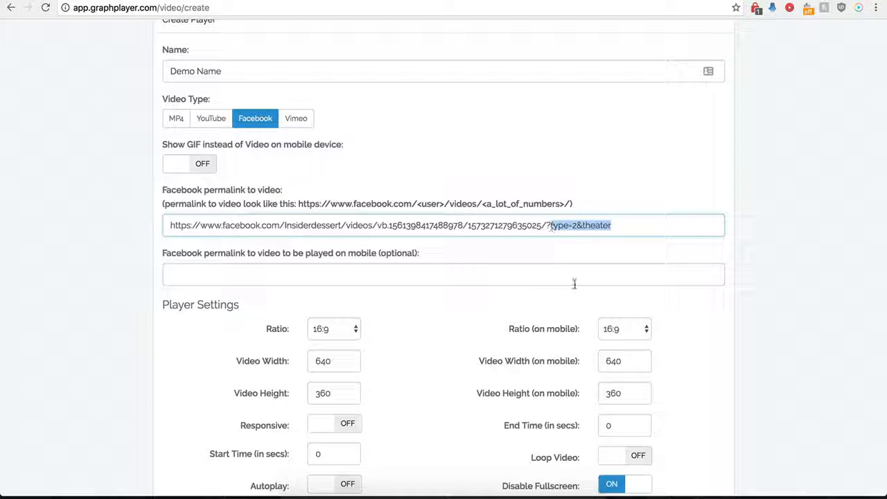
key(BackSpace)
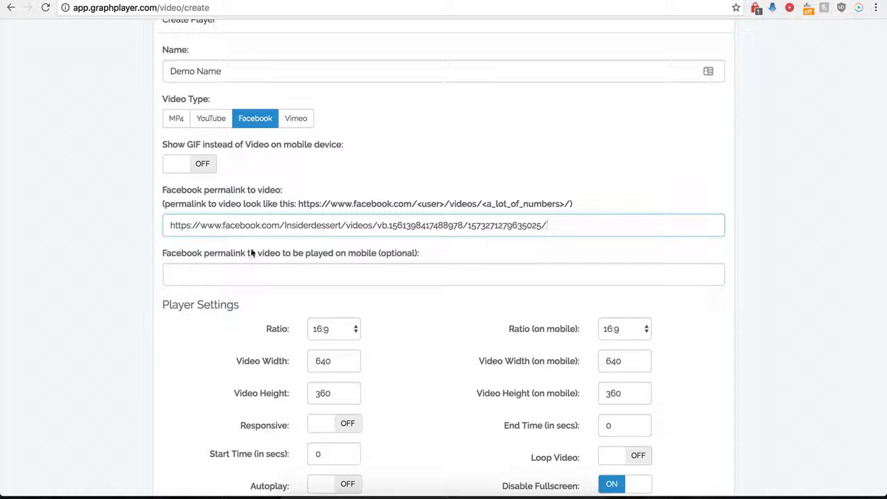
click(221, 278)
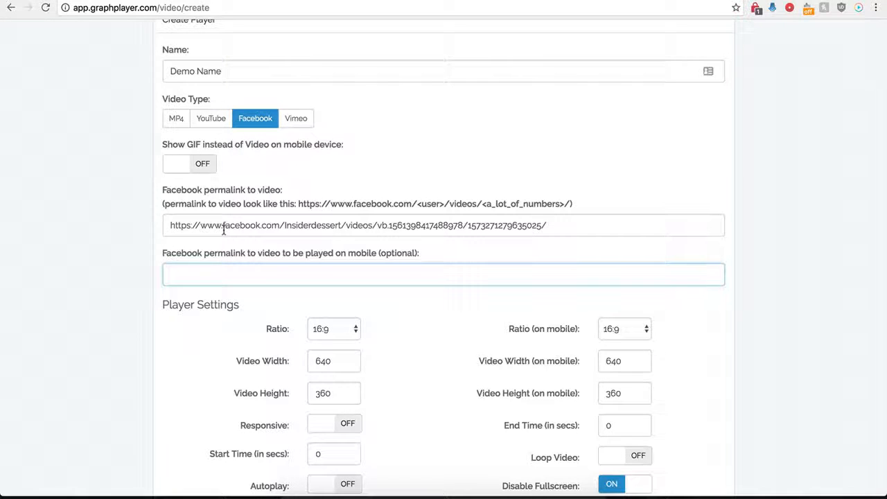
drag(251, 224, 387, 224)
key(Tab)
drag(190, 225, 393, 225)
click(298, 275)
Review the available aspect ratios for the desktop and mobile players, keeping 16:9 for both
scroll(185, 340, down, 3)
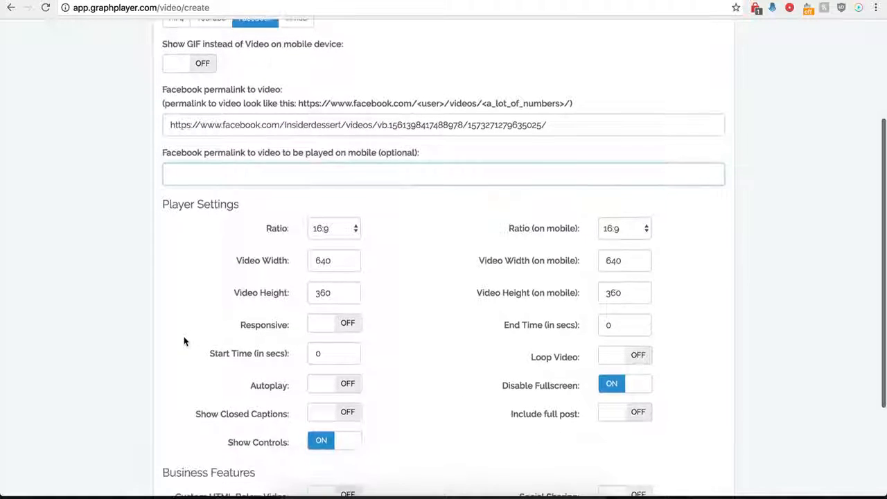
scroll(184, 340, down, 2)
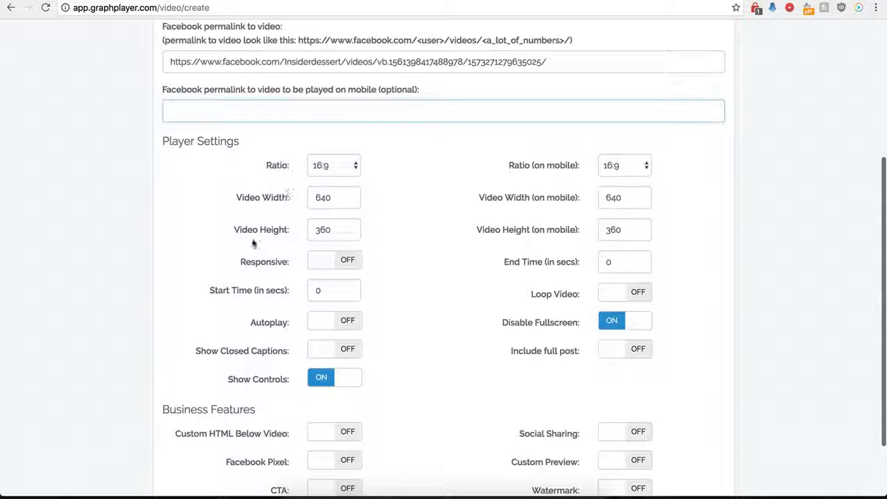
click(349, 167)
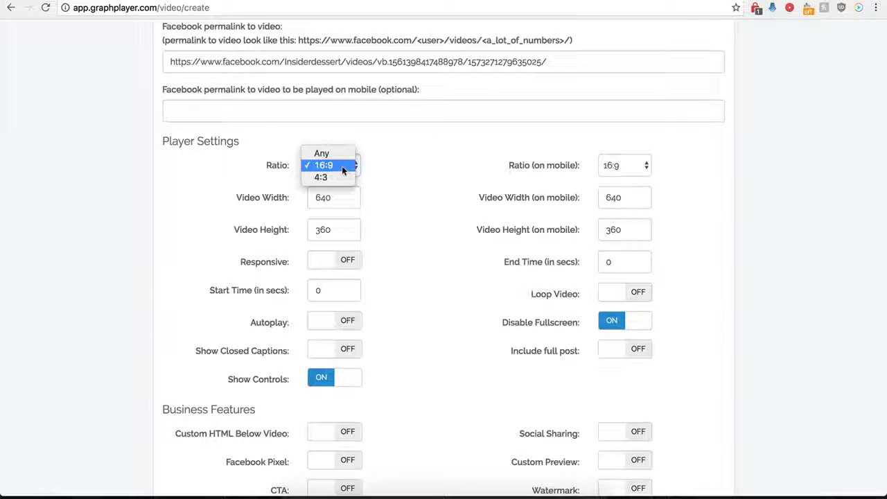
click(341, 167)
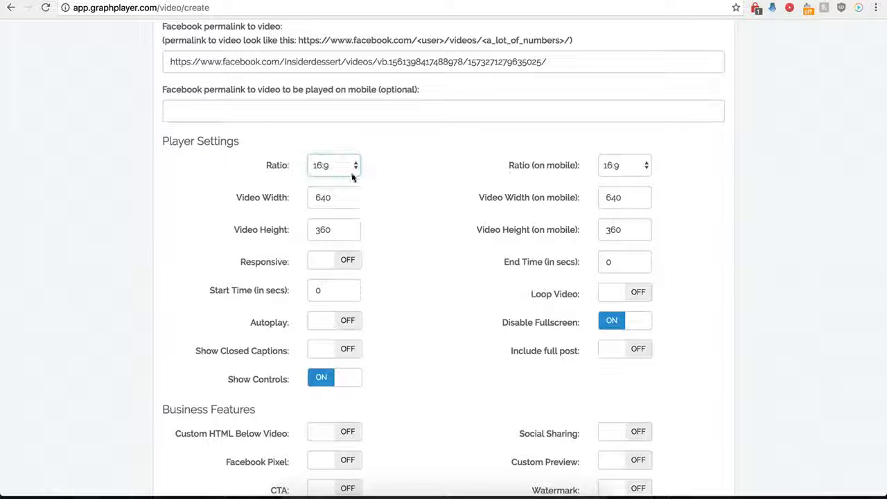
click(633, 167)
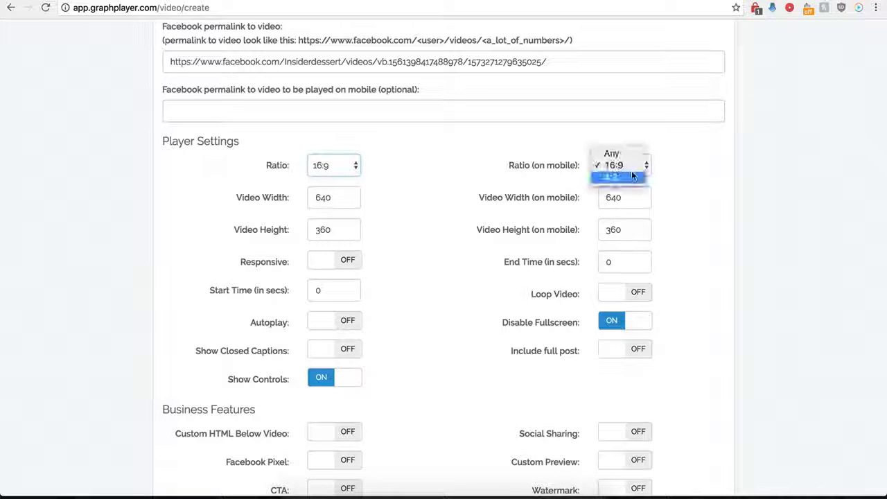
click(504, 165)
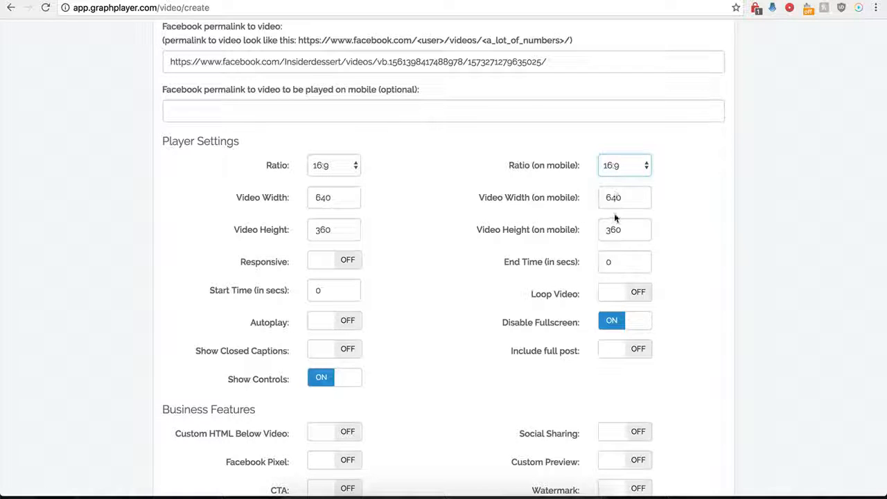
click(343, 262)
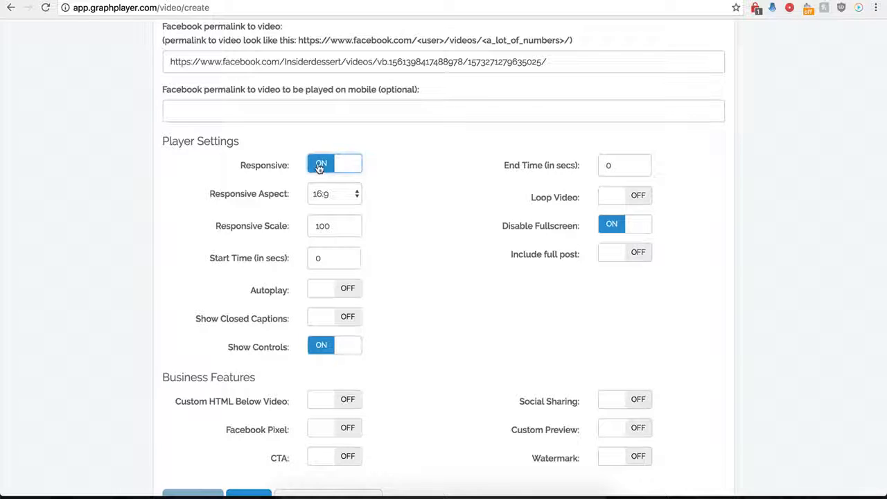
click(320, 168)
click(340, 259)
click(322, 167)
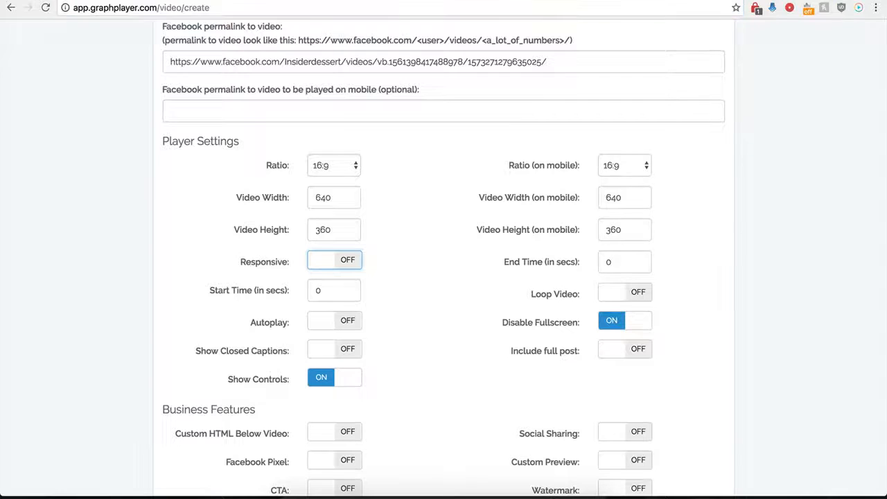
Set the video's start time to 1 second and its end time to 30 seconds
drag(321, 296, 313, 296)
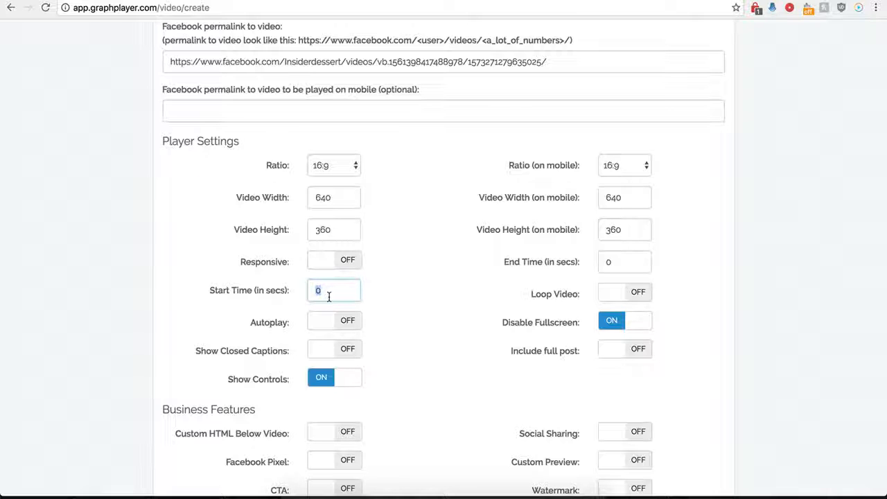
text(1)
double_click(610, 262)
text(30)
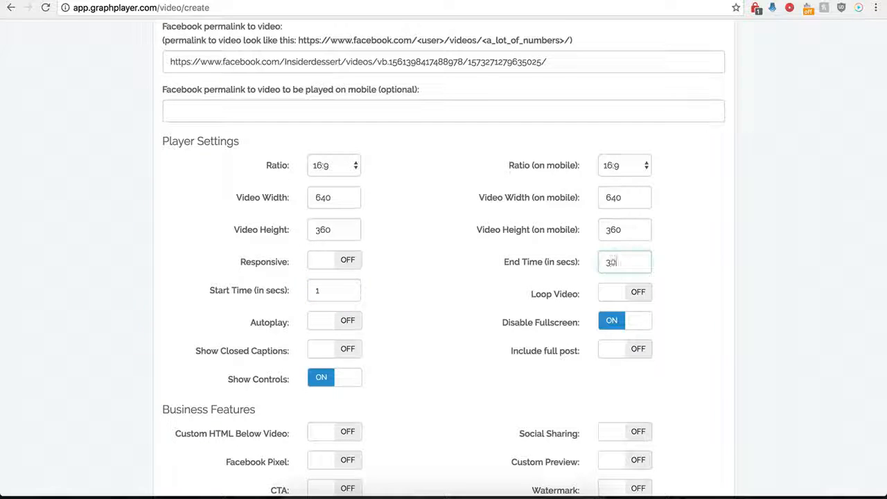
click(437, 281)
scroll(460, 303, up, 1)
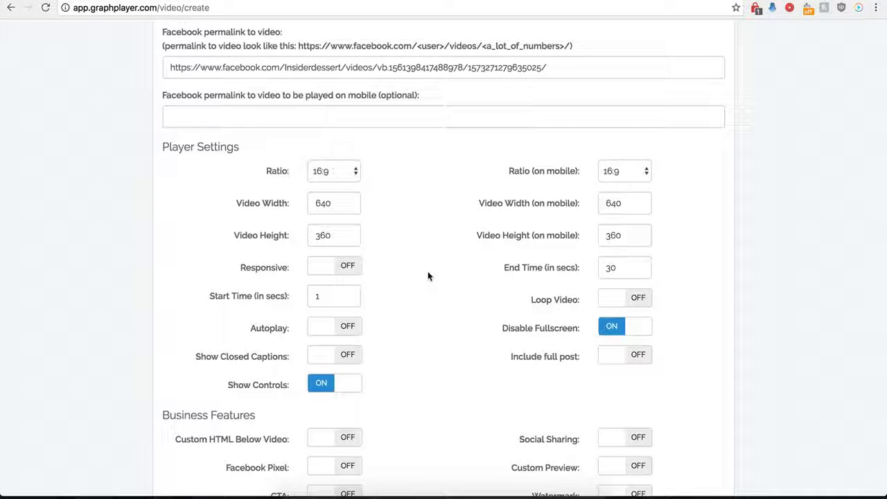
Leave the full post excluded and save the new player
click(633, 367)
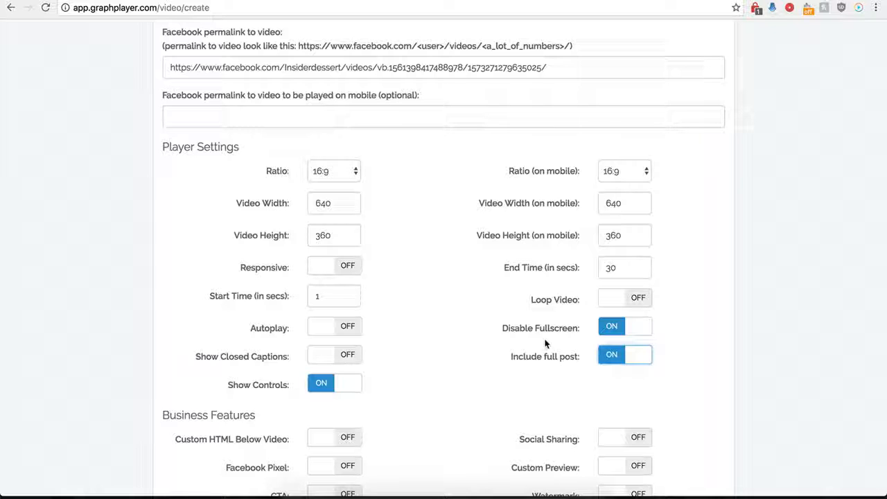
click(608, 361)
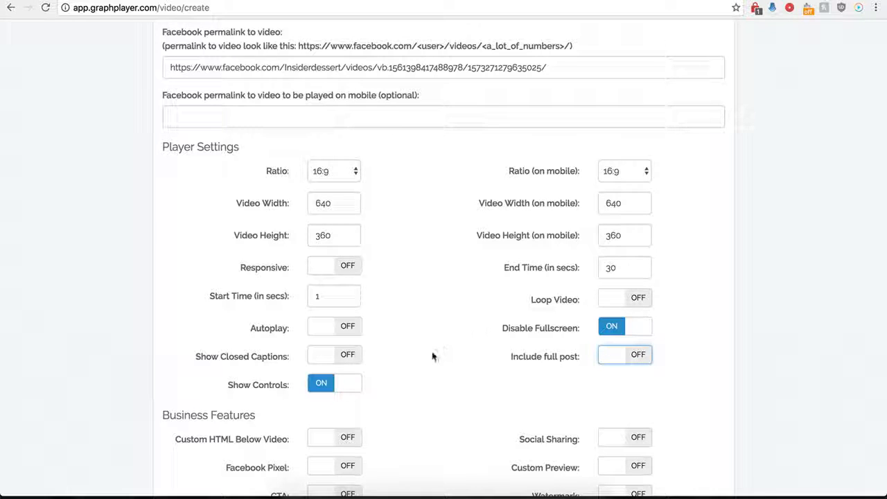
scroll(432, 353, down, 3)
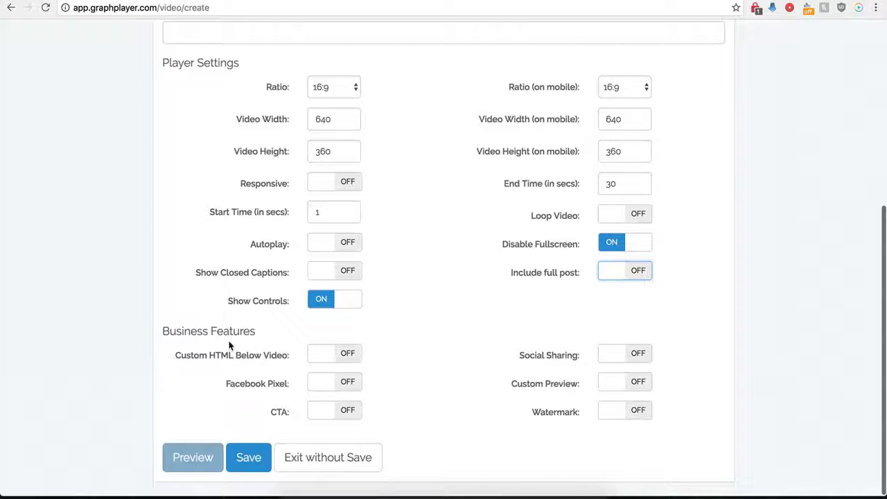
click(248, 461)
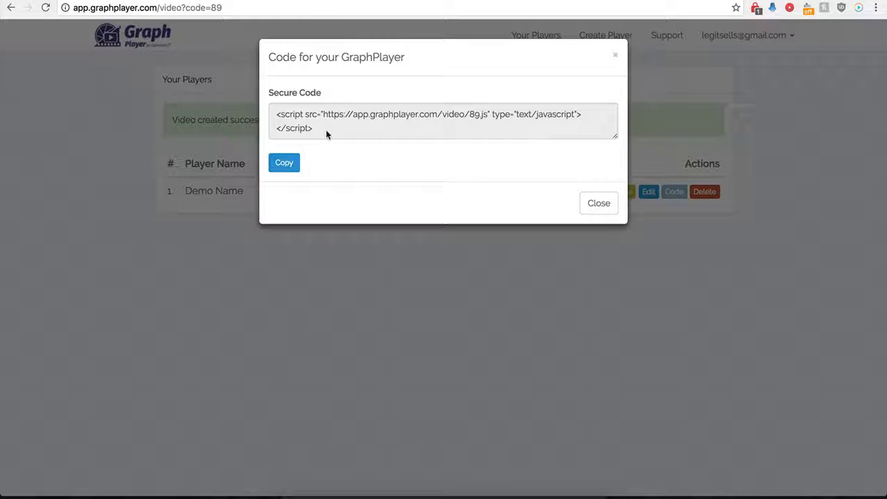
Copy the player's secure embed script into the body of the "Hello world!" WordPress post and update the post
drag(327, 133, 273, 117)
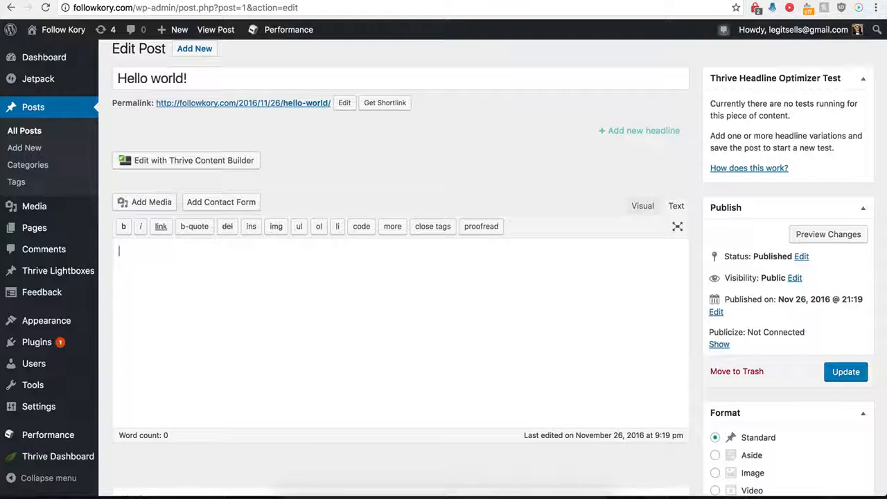
text(<script src="https://app.graphplayer.com/video/89.js" type="text/javascript"></script>)
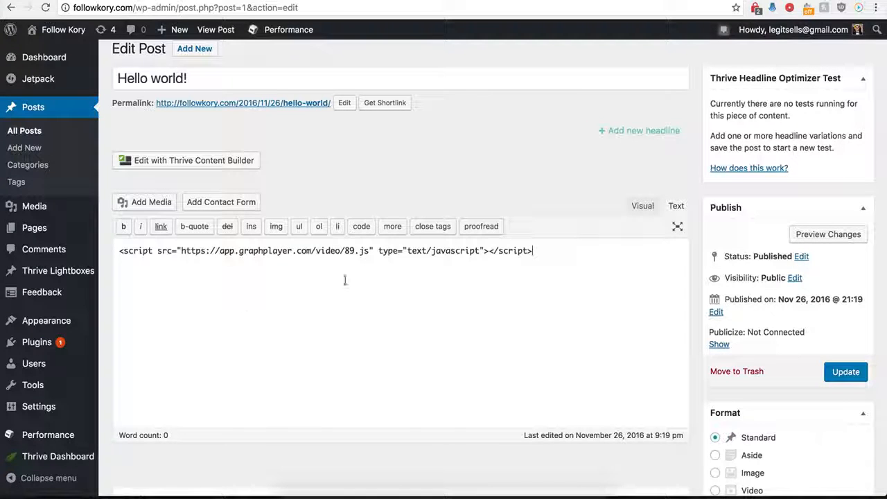
click(851, 372)
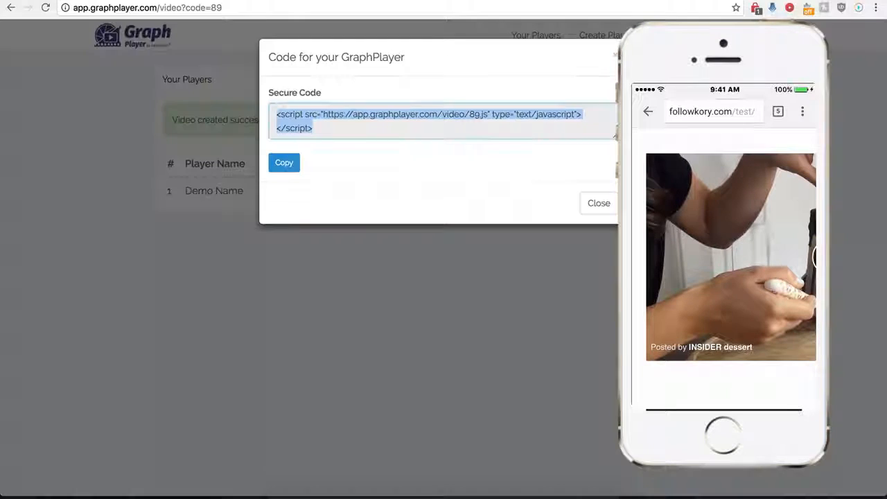
Return to GraphPlayer, open the Demo Name player for editing and enable showing a GIF instead of the video on mobile devices
click(589, 211)
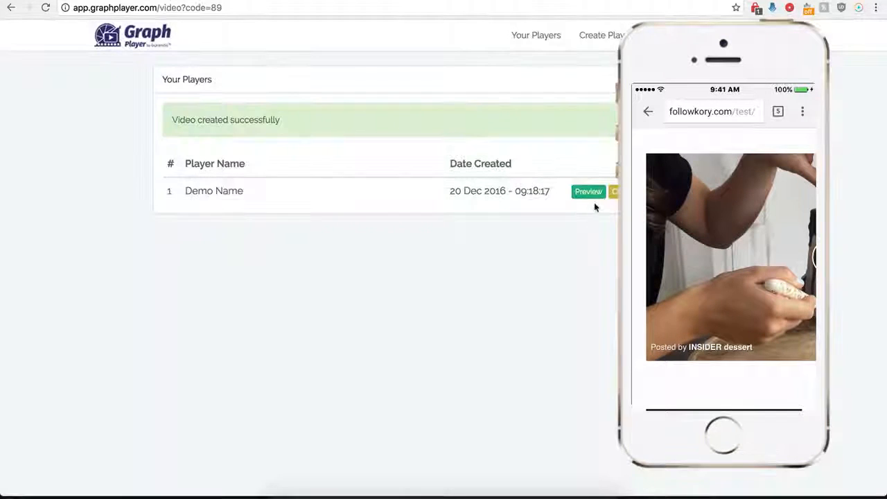
click(615, 192)
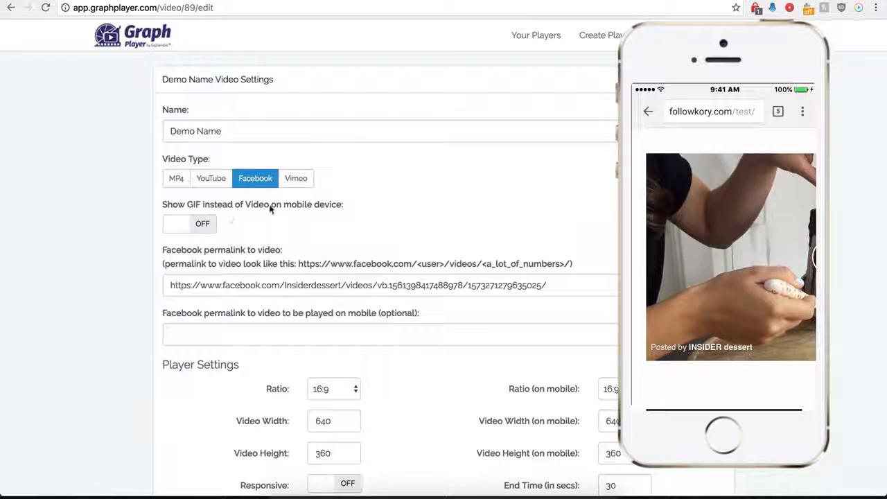
click(204, 223)
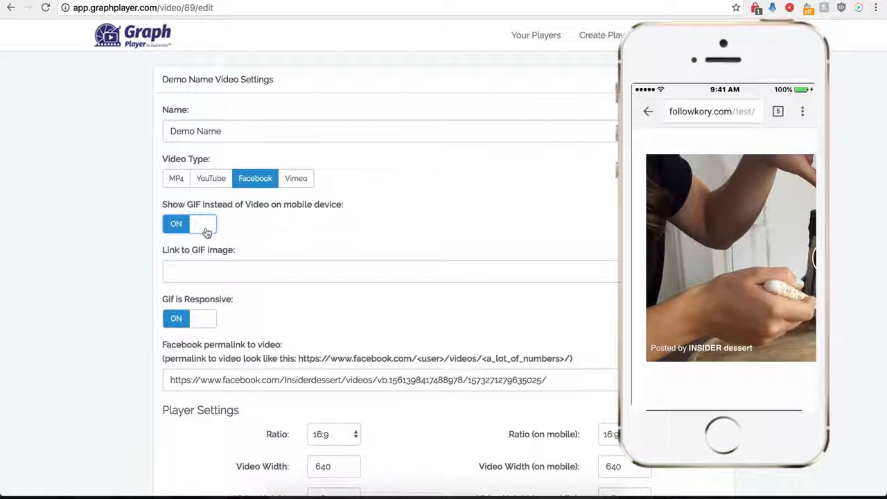
click(207, 271)
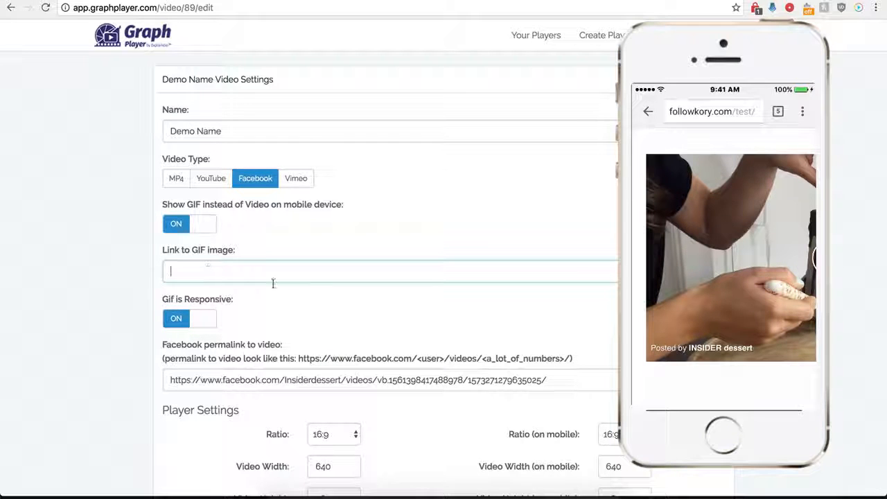
click(531, 1)
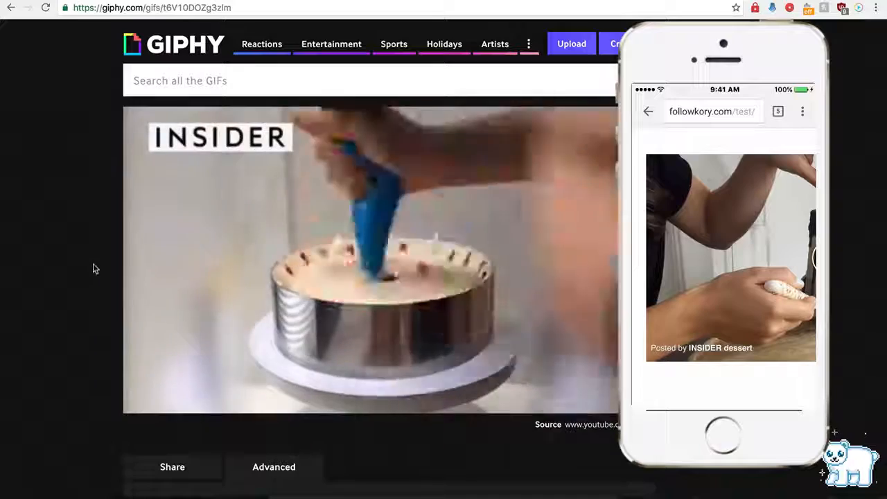
scroll(91, 283, down, 1)
scroll(94, 284, down, 1)
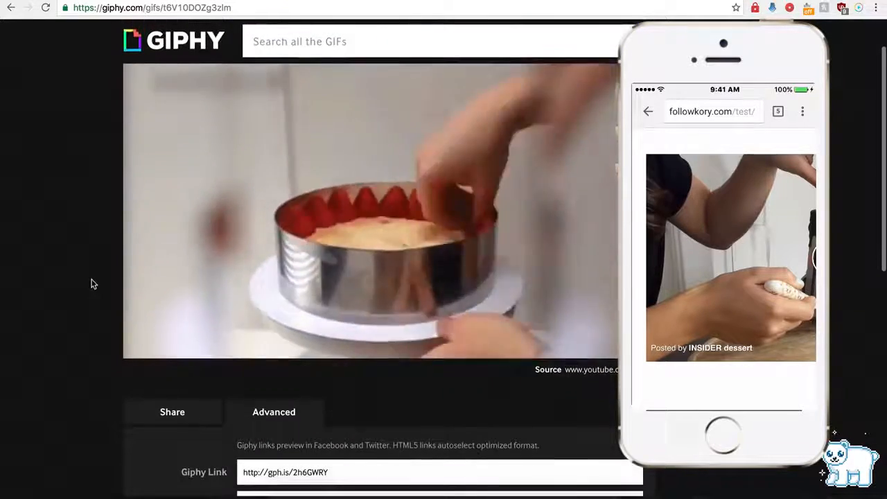
scroll(205, 287, down, 5)
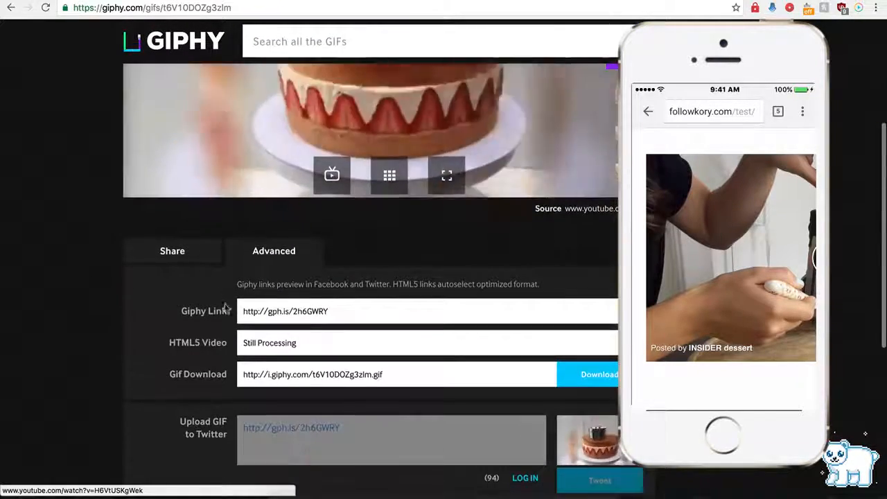
click(275, 313)
key(ctrl+c)
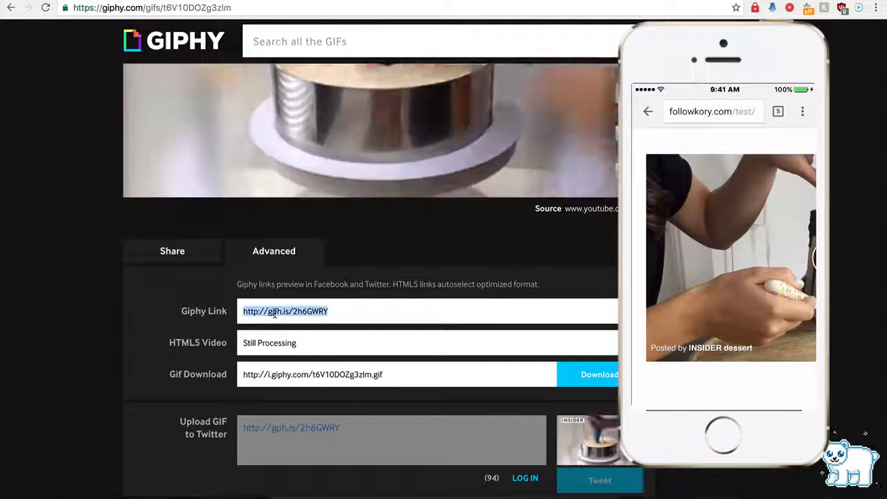
Return to GraphPlayer, paste the copied address as the link to the GIF image and save the player
click(392, 0)
click(229, 271)
key(ctrl+v)
scroll(133, 345, down, 2)
scroll(132, 344, down, 5)
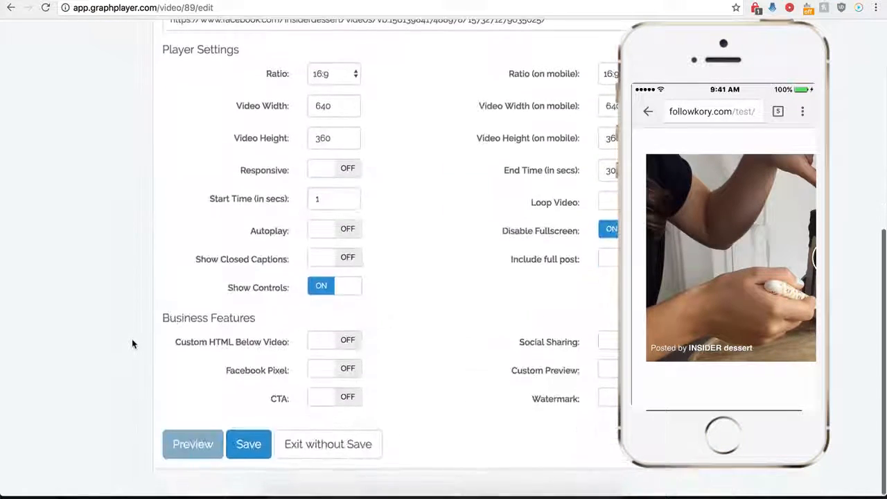
click(248, 458)
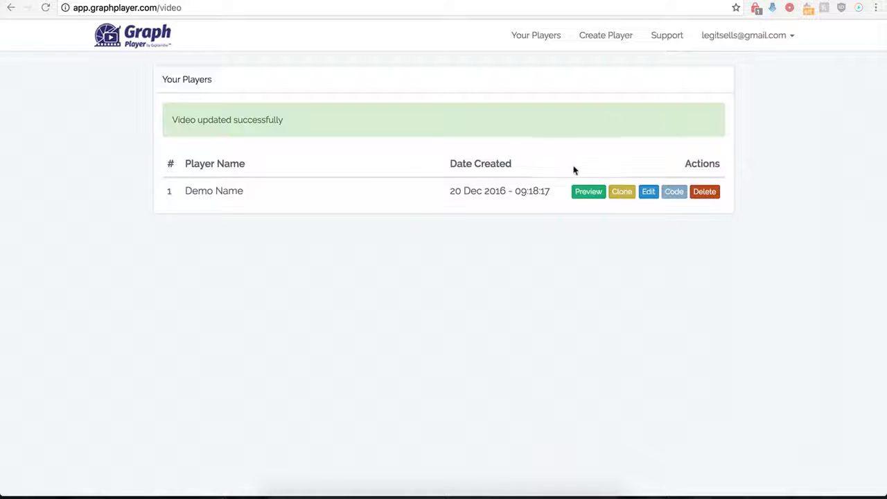
Reopen the Demo Name player for editing, turn on including the full post and save the player
click(648, 191)
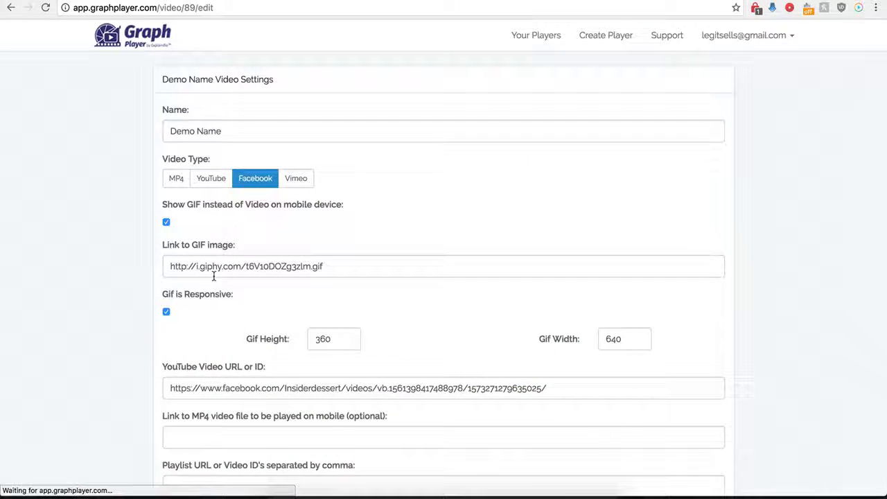
scroll(147, 336, down, 3)
scroll(147, 336, down, 3)
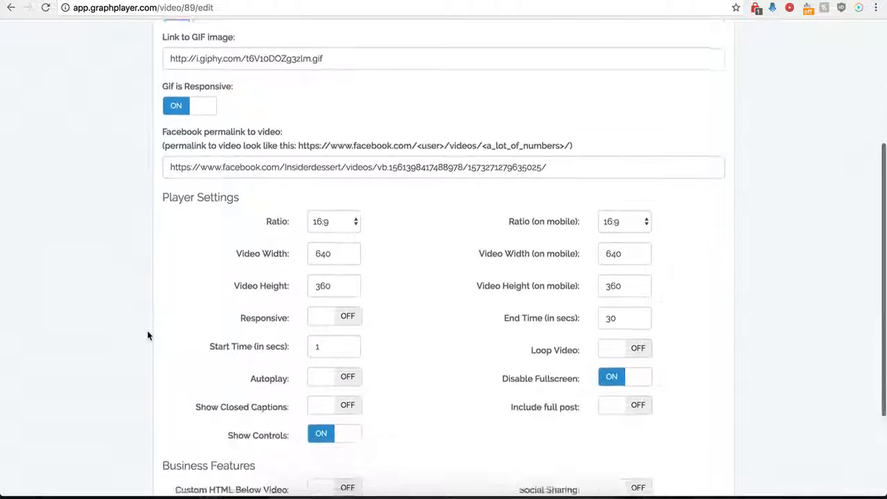
scroll(147, 336, down, 1)
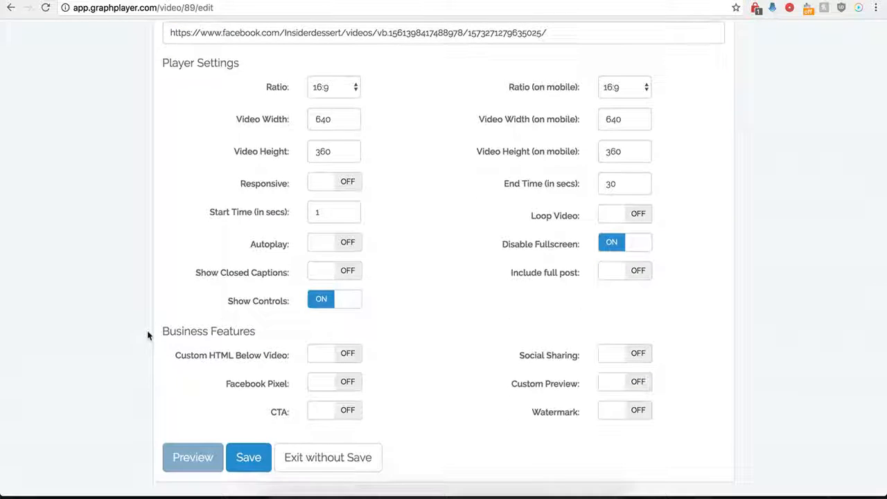
click(638, 276)
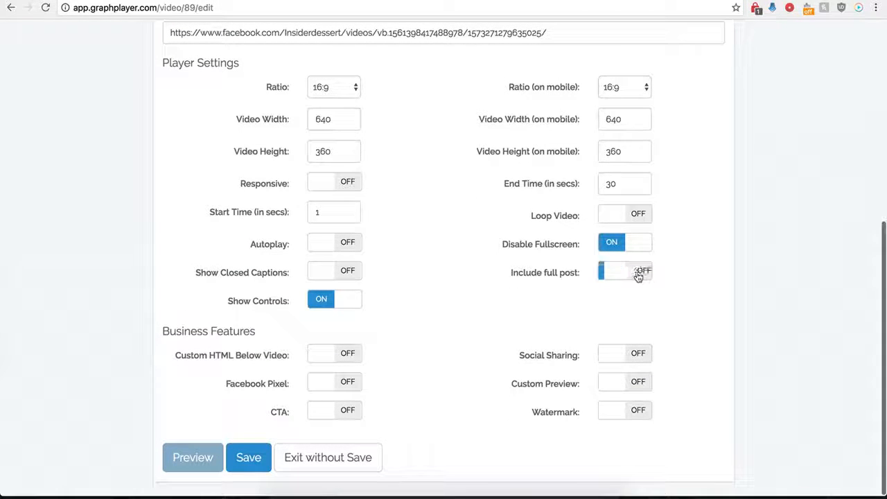
click(244, 459)
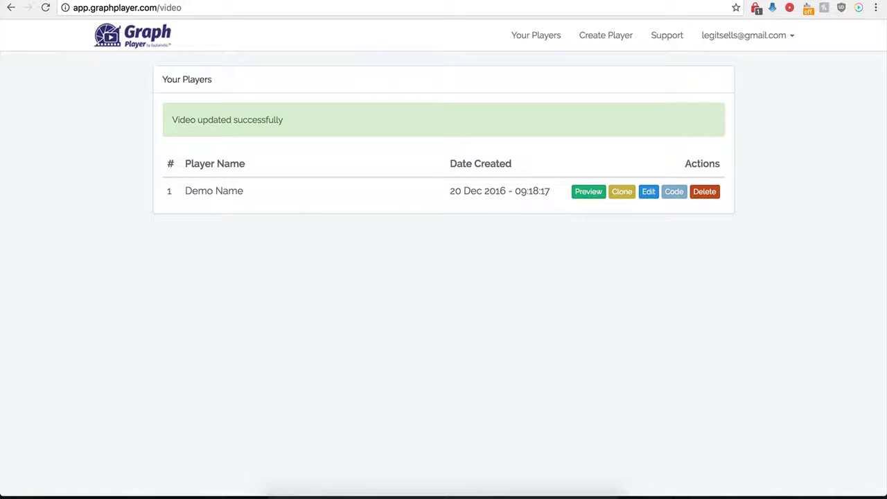
Reload the Test page on followkory.com and examine the caption and the like, comment and share counters below the embedded video
click(105, 0)
click(47, 9)
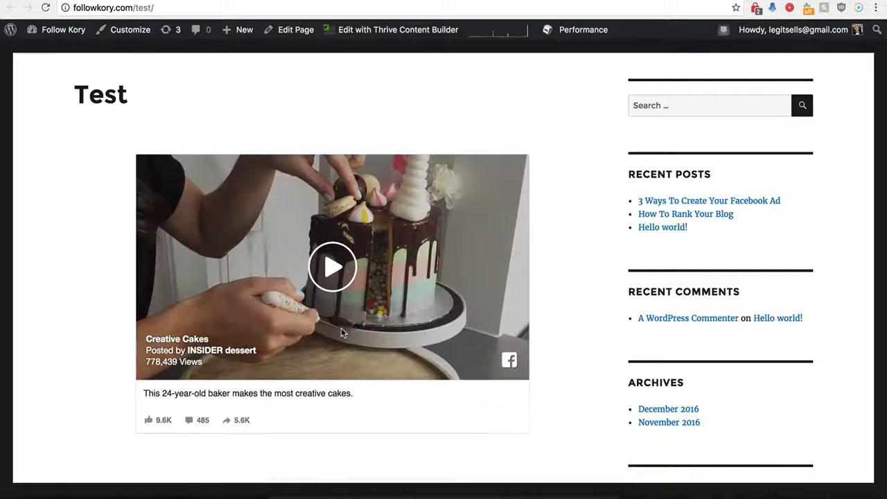
scroll(119, 409, down, 1)
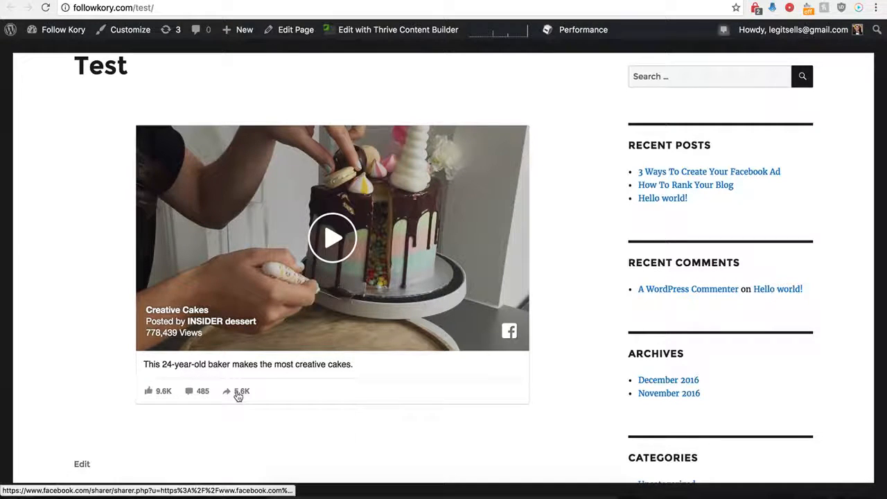
click(190, 391)
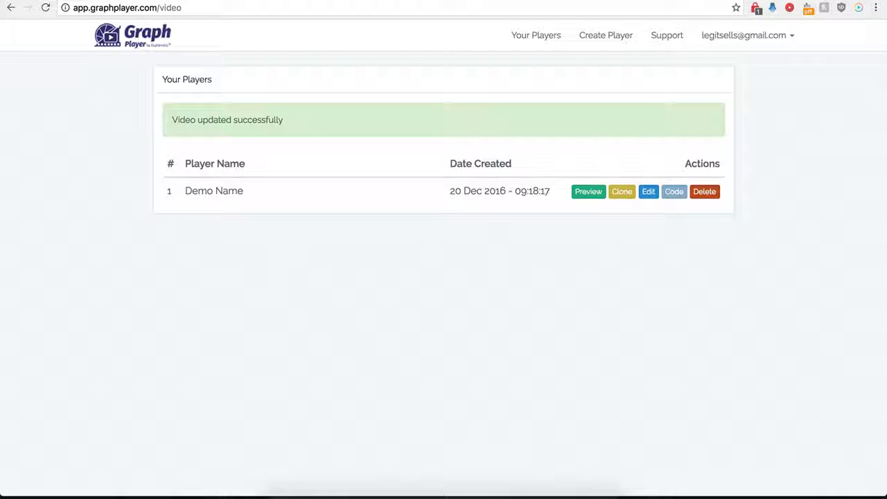
Return to GraphPlayer, reopen the Demo Name player for editing and enable custom HTML below the video
click(649, 195)
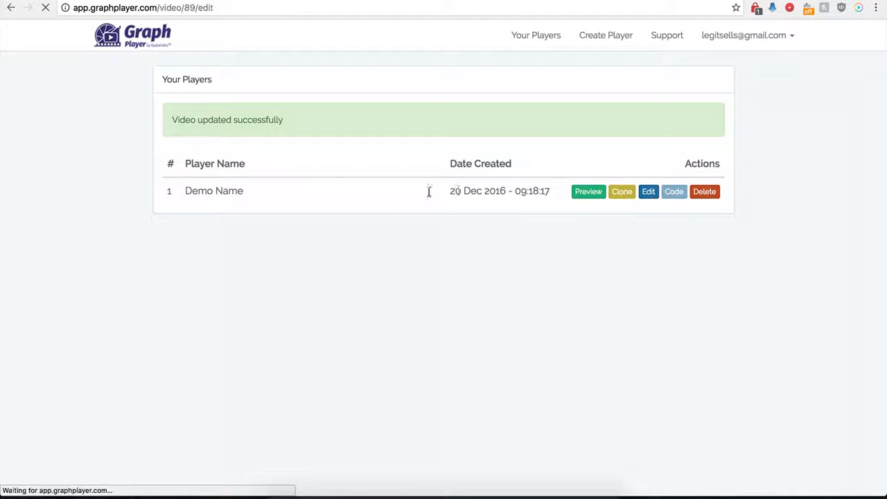
scroll(192, 339, down, 5)
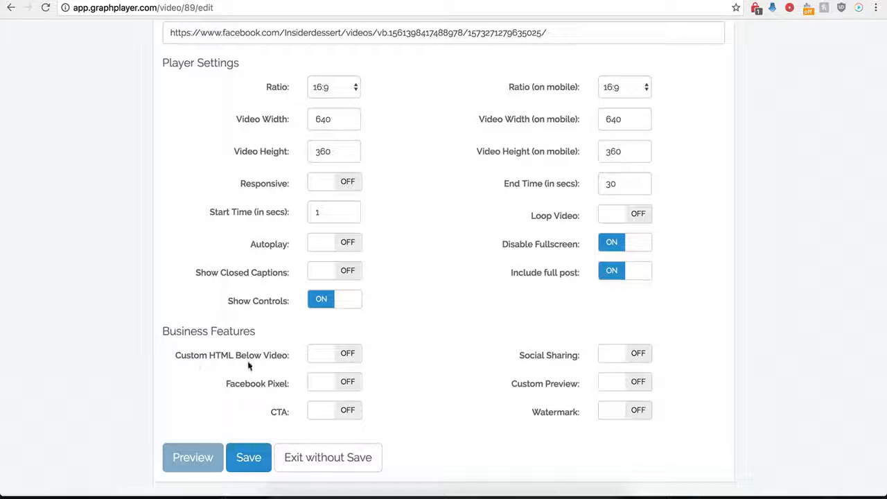
click(348, 353)
scroll(377, 382, down, 3)
click(324, 272)
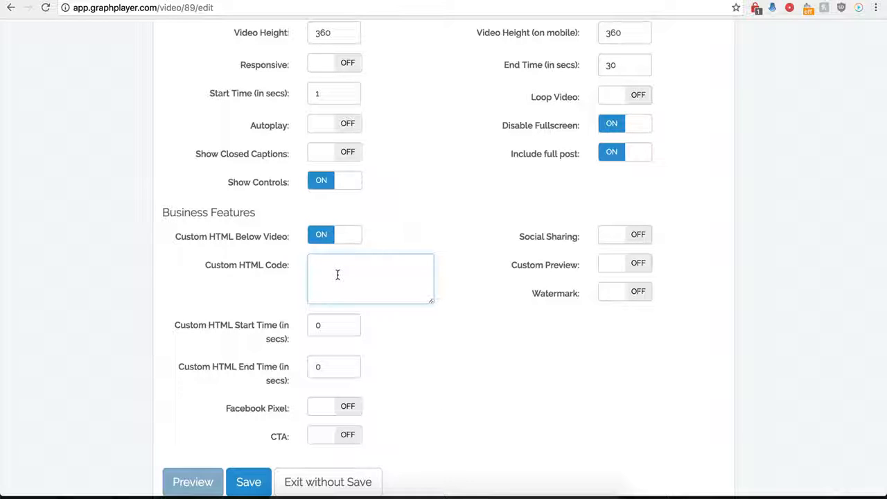
Set the custom HTML start time to 120 seconds
click(329, 328)
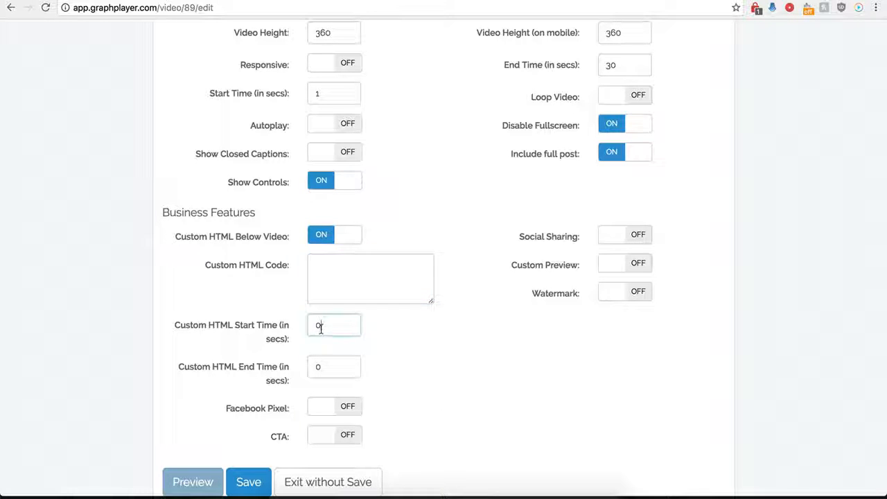
double_click(319, 325)
click(331, 367)
click(326, 328)
click(344, 276)
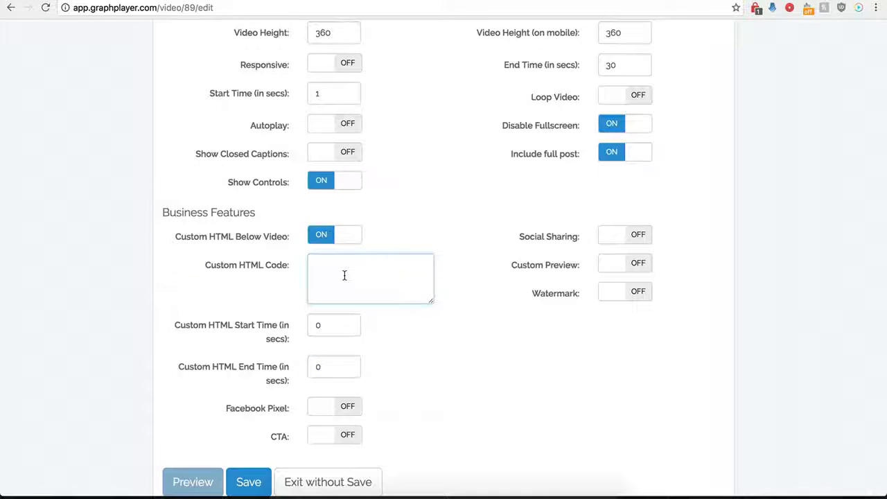
scroll(344, 275, up, 3)
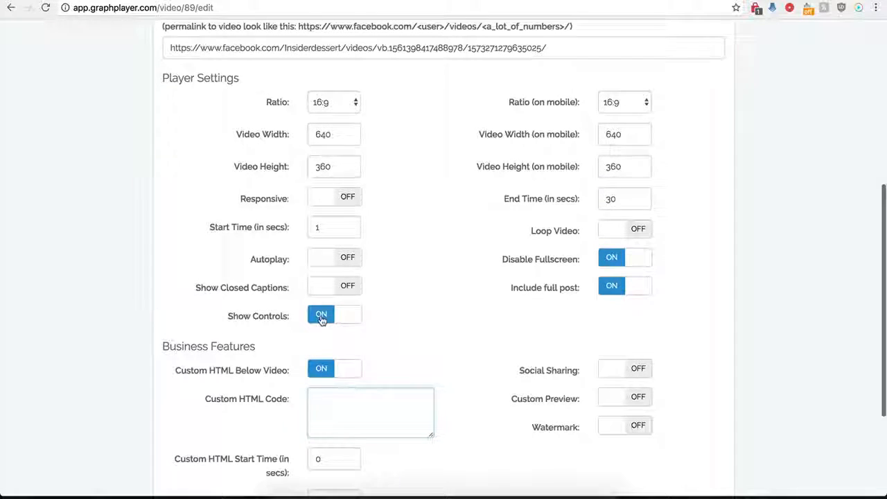
scroll(321, 317, down, 3)
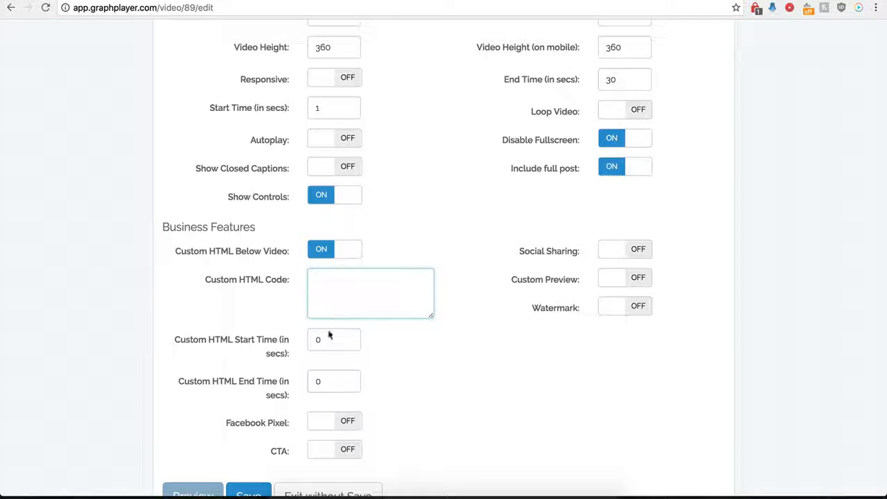
drag(340, 339, 310, 339)
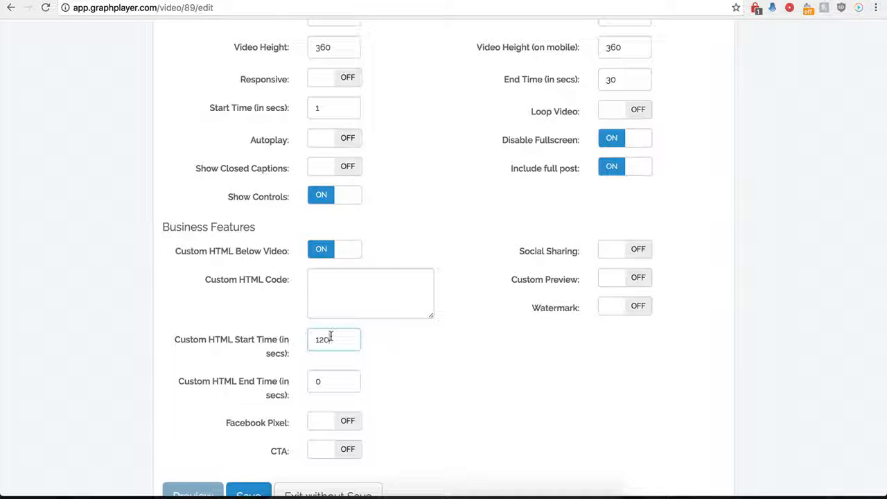
Paste the centred buy-now-button-16.png image code as the custom HTML code and enlarge its text box to show all of it
click(326, 282)
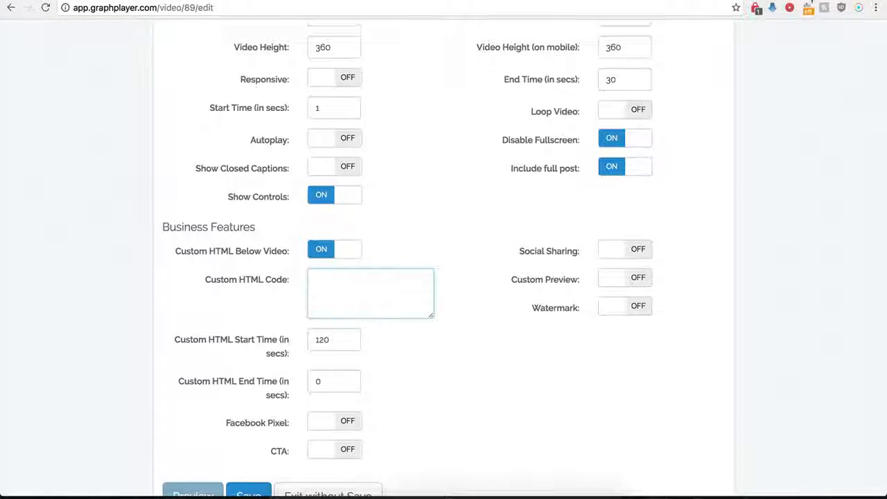
scroll(393, 288, down, 1)
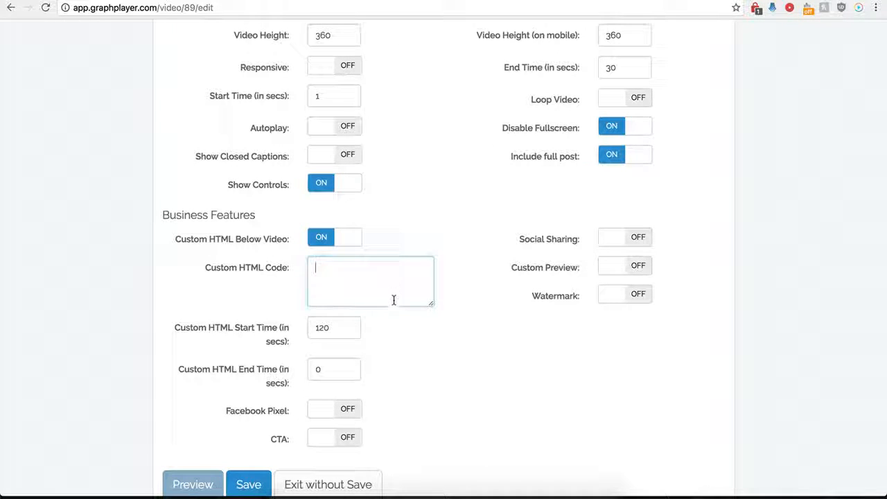
key(ctrl+v)
drag(429, 306, 461, 346)
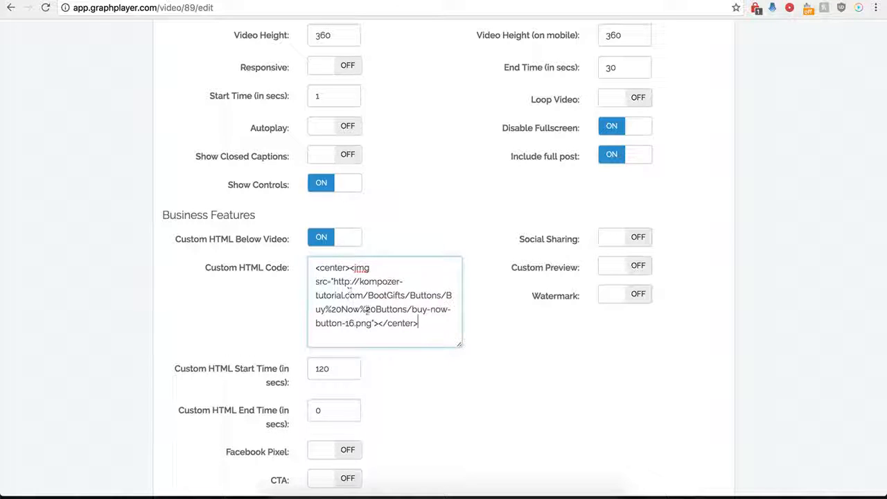
Set the custom HTML start time to 0 seconds and save the player
click(338, 357)
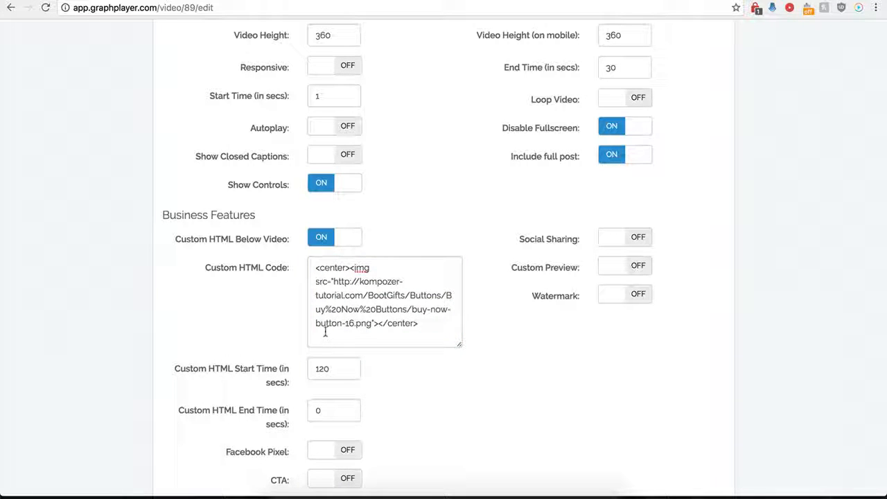
double_click(323, 369)
text(0)
click(414, 415)
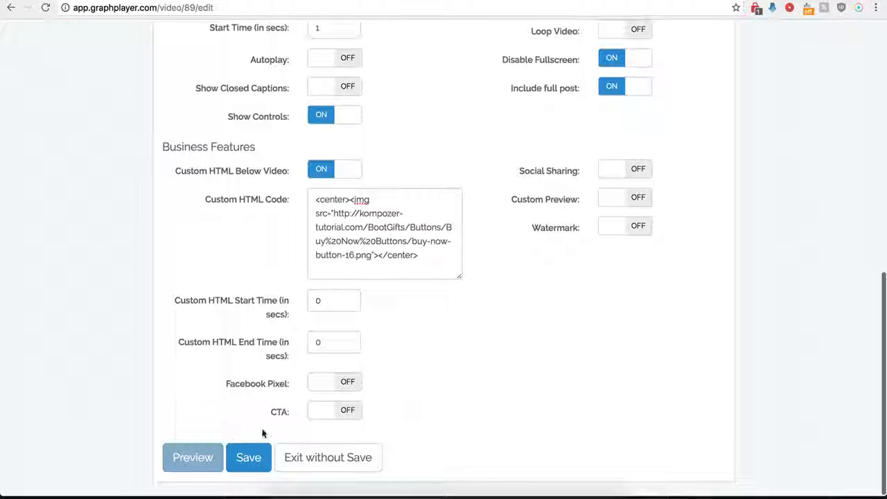
click(246, 457)
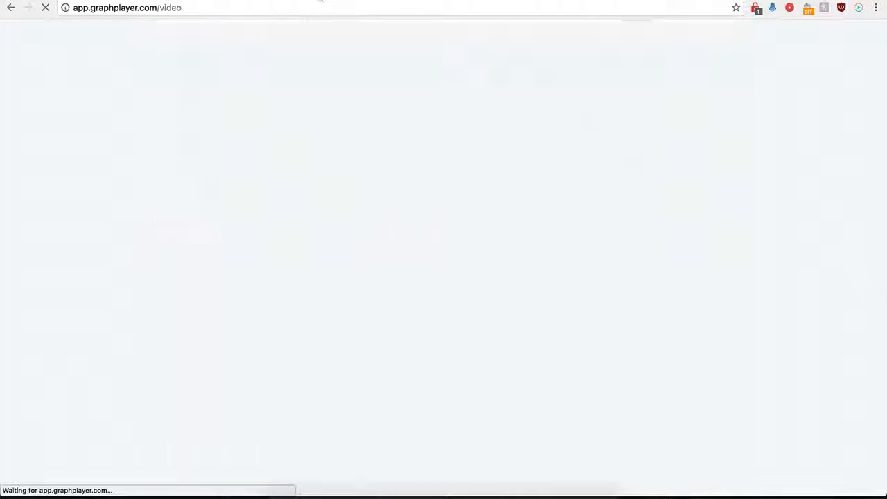
Reload the Test page on followkory.com and examine the custom HTML button below the embedded Facebook post
click(124, 1)
click(45, 7)
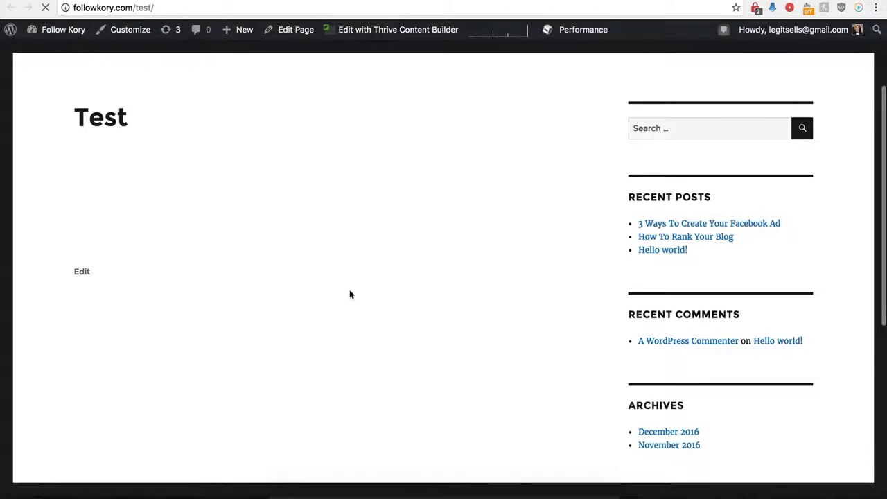
scroll(318, 311, down, 1)
scroll(317, 311, down, 5)
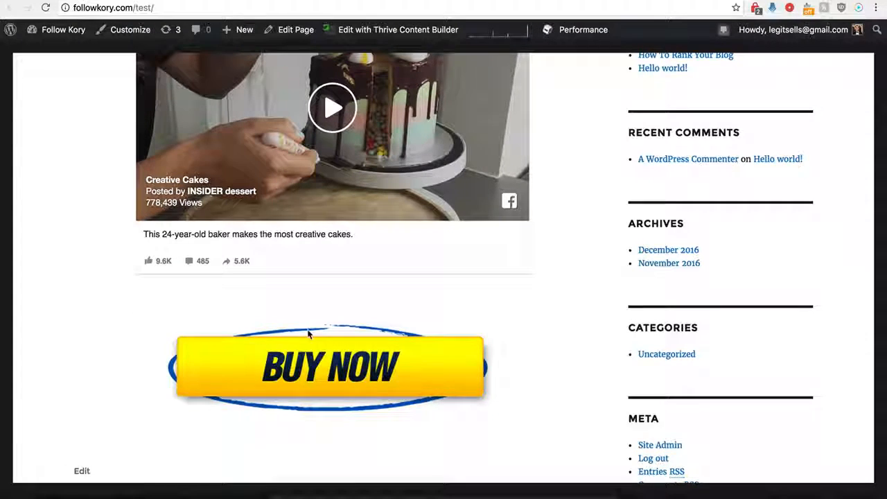
scroll(311, 332, up, 2)
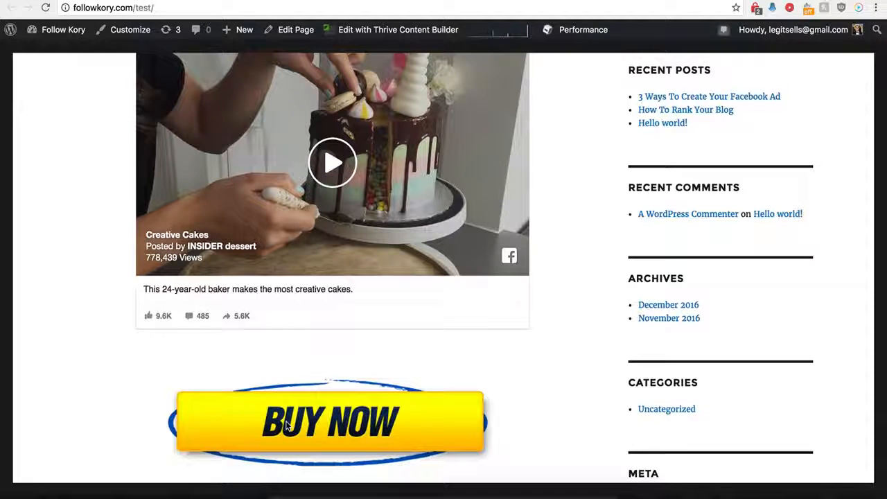
scroll(302, 390, up, 2)
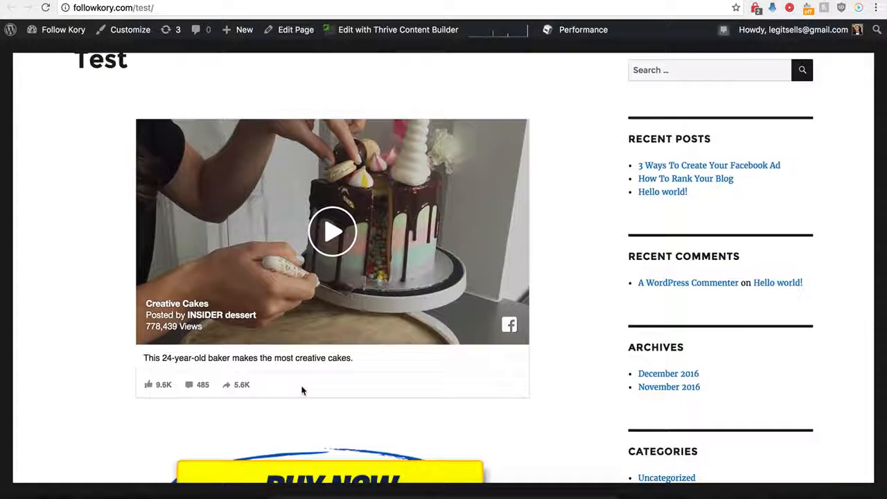
scroll(302, 390, down, 1)
scroll(353, 149, up, 2)
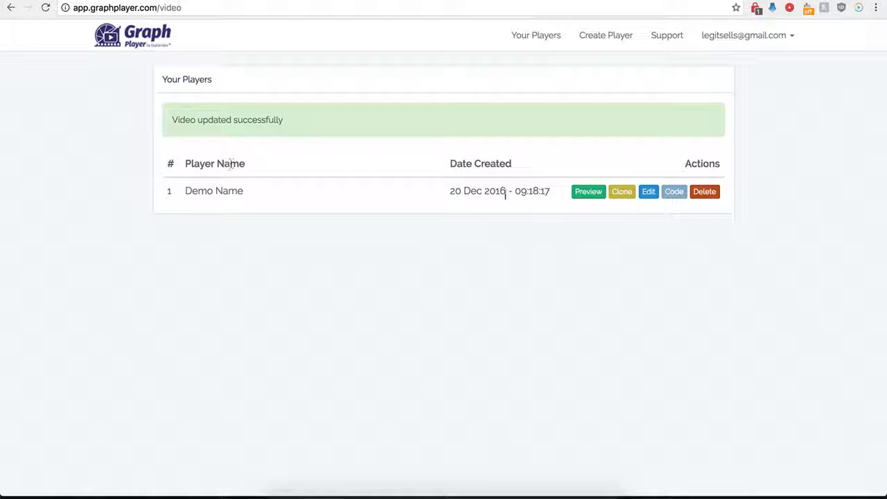
Open the Demo Name player for editing and turn off the custom HTML below the video
click(648, 192)
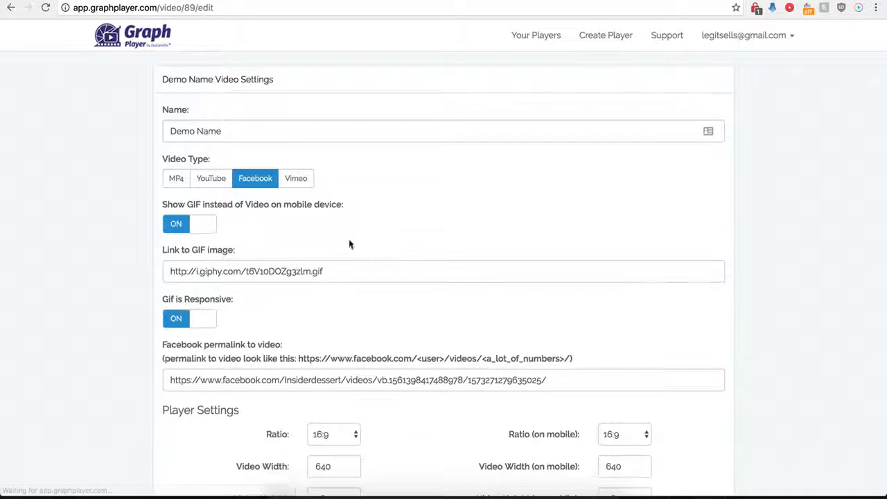
scroll(159, 377, down, 5)
scroll(156, 378, down, 3)
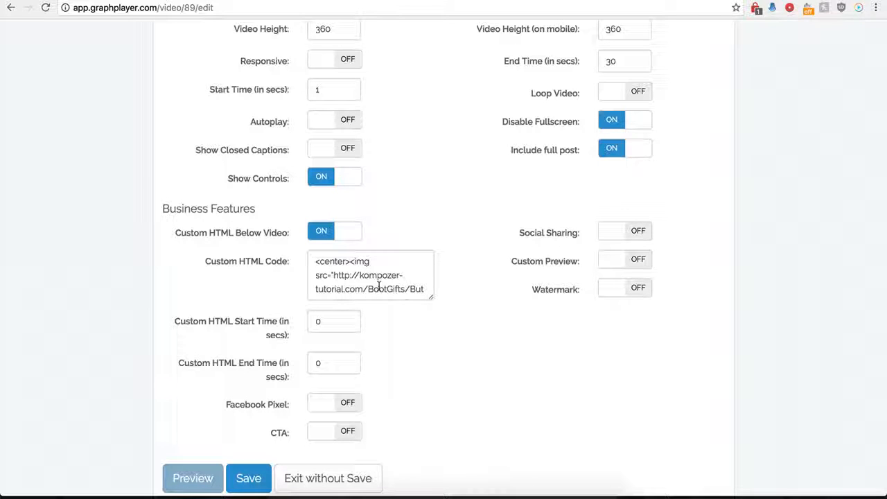
click(320, 231)
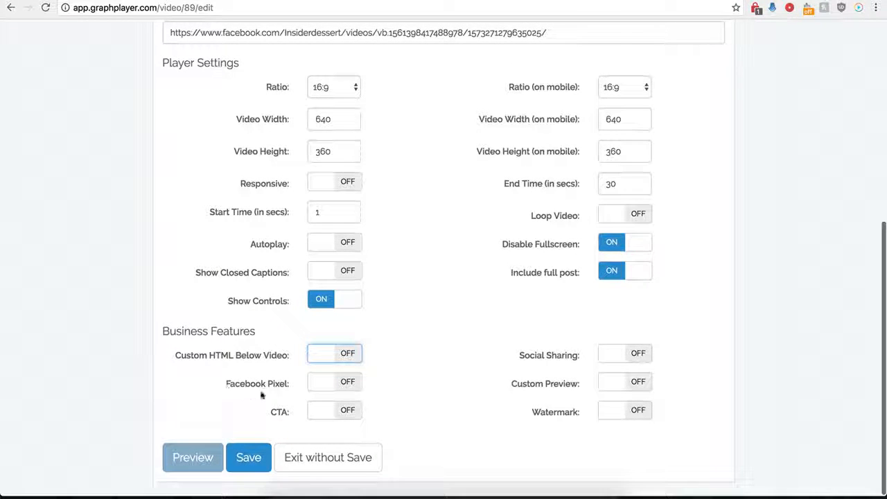
Turn on the Facebook Pixel feature to look at its code and time fields, and turn it back off
click(347, 384)
scroll(305, 402, down, 2)
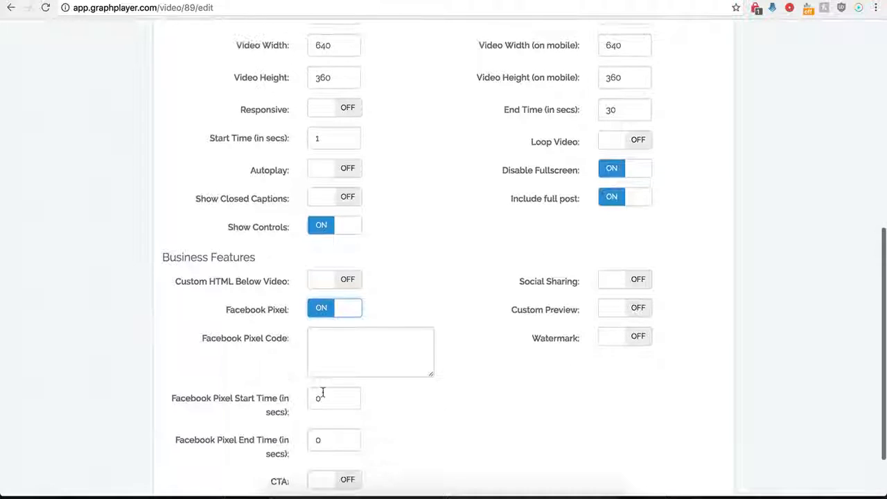
scroll(340, 357, down, 1)
click(347, 321)
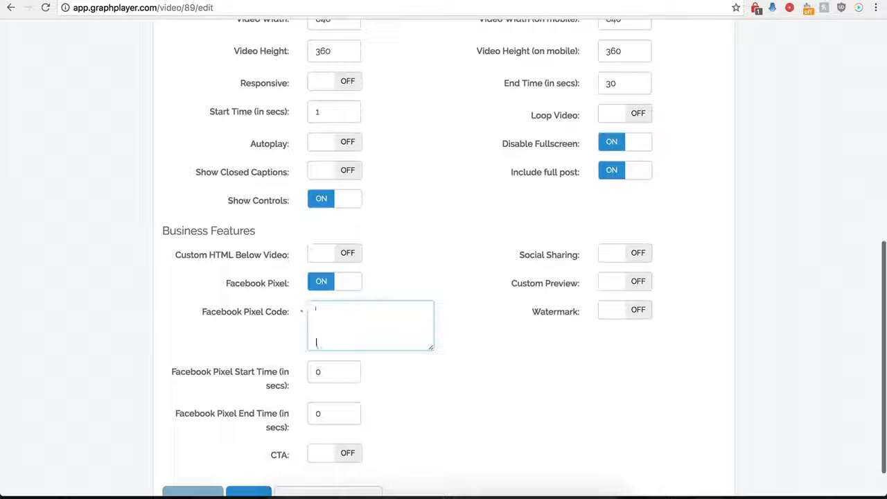
click(321, 285)
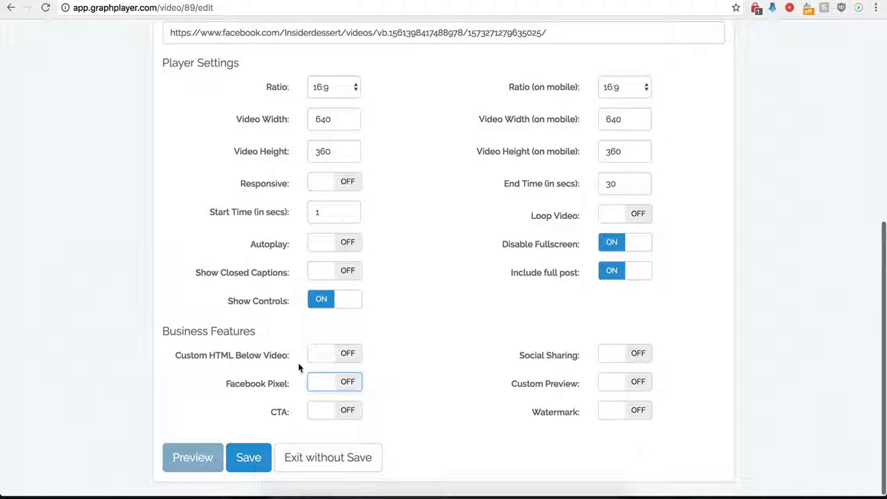
Enable the CTA and paste the kompozer-tutorial.com button image address as its image URL
click(348, 412)
scroll(402, 439, down, 5)
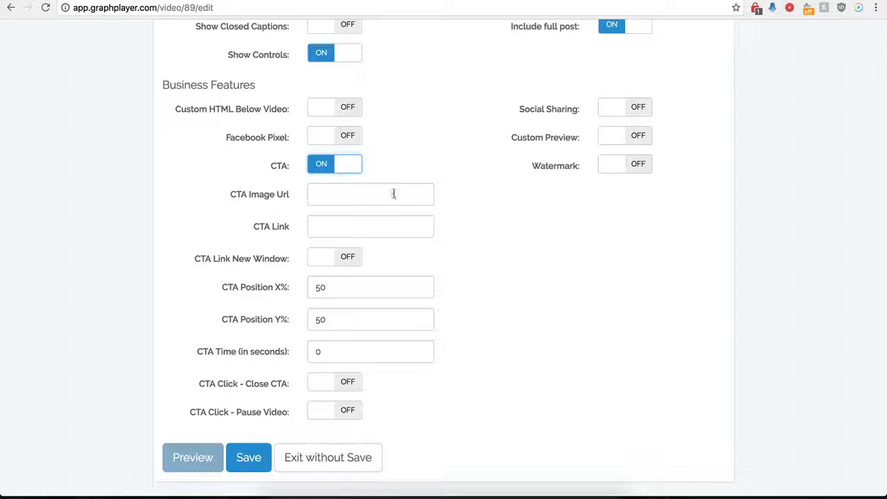
click(331, 197)
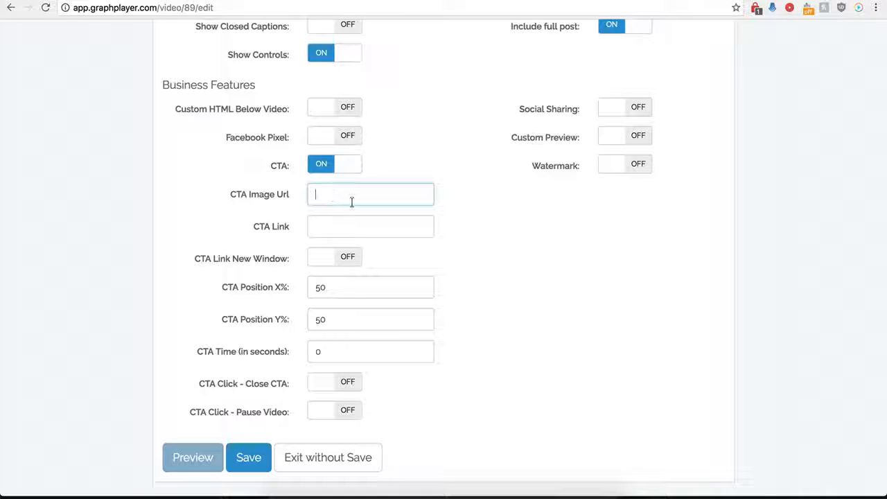
key(ctrl+v)
click(321, 226)
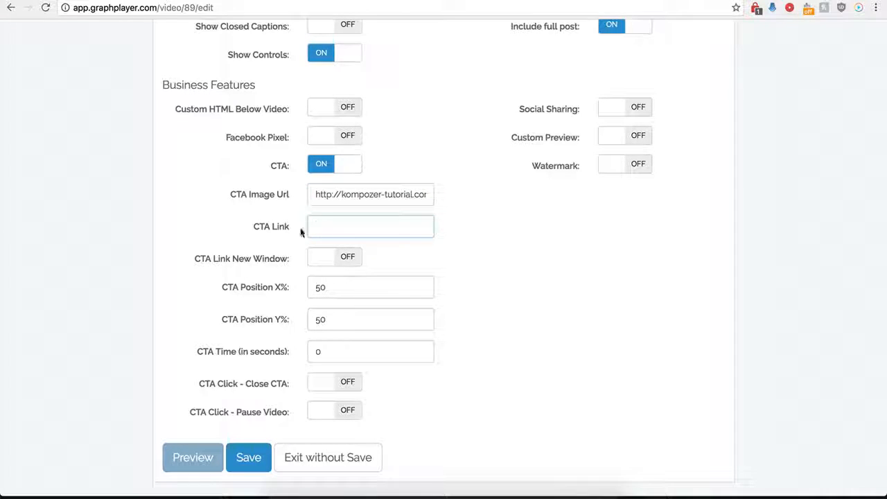
click(329, 229)
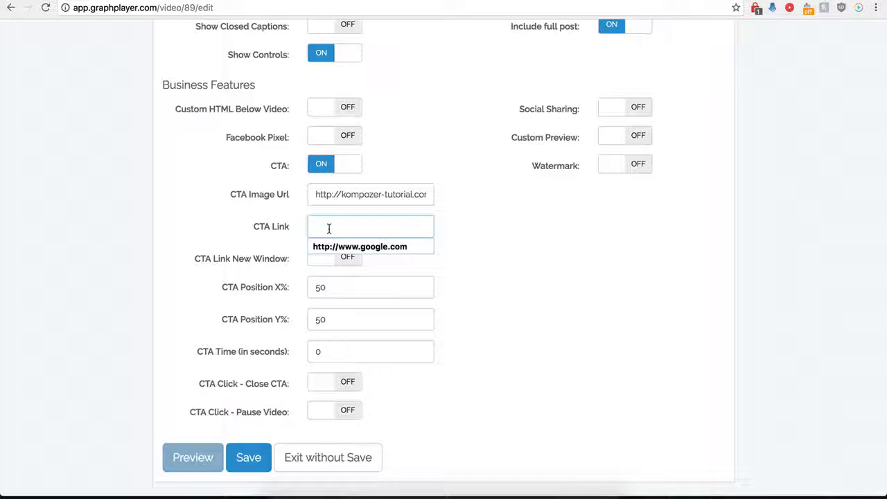
click(337, 247)
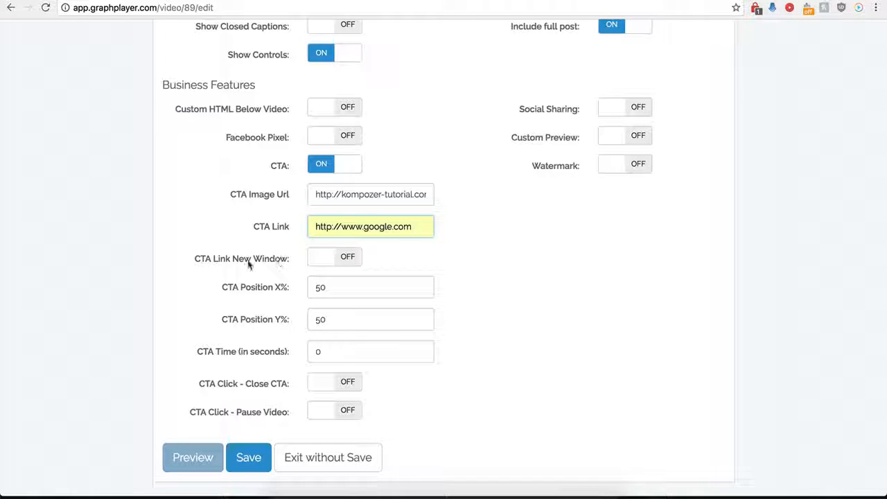
click(344, 258)
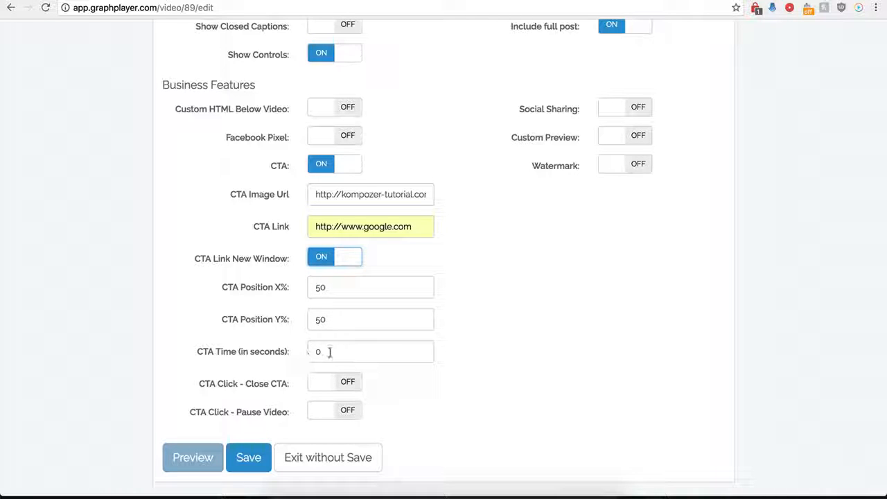
Try 120 seconds as the CTA time and set it back to 0
drag(330, 352, 279, 355)
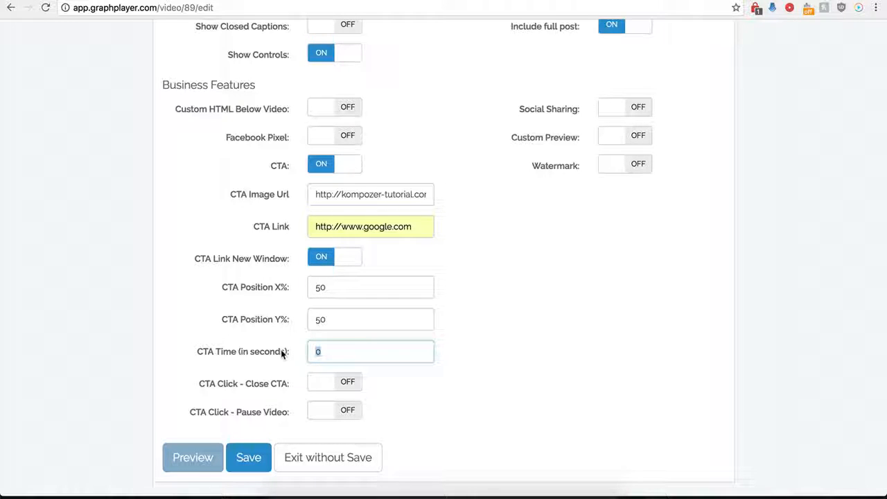
text(120)
key(BackSpace)
text(0)
click(366, 412)
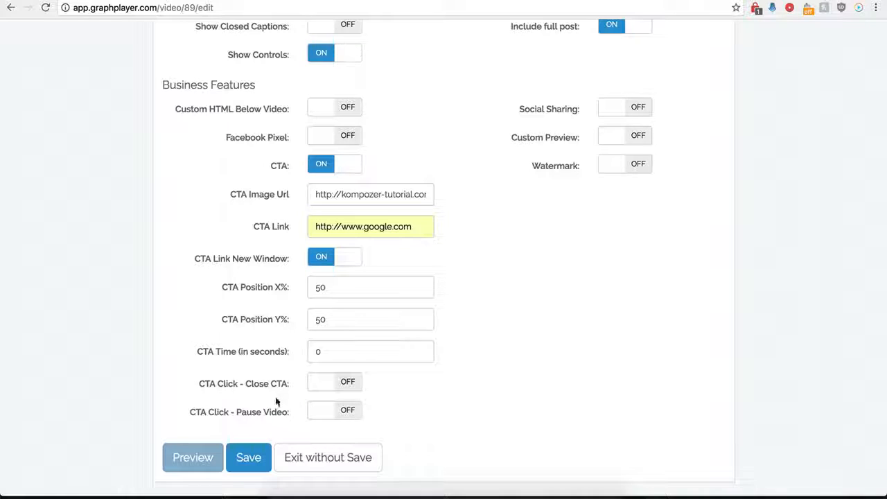
Make the CTA close when clicked, save the player, and reload the Test page on followkory.com
click(349, 385)
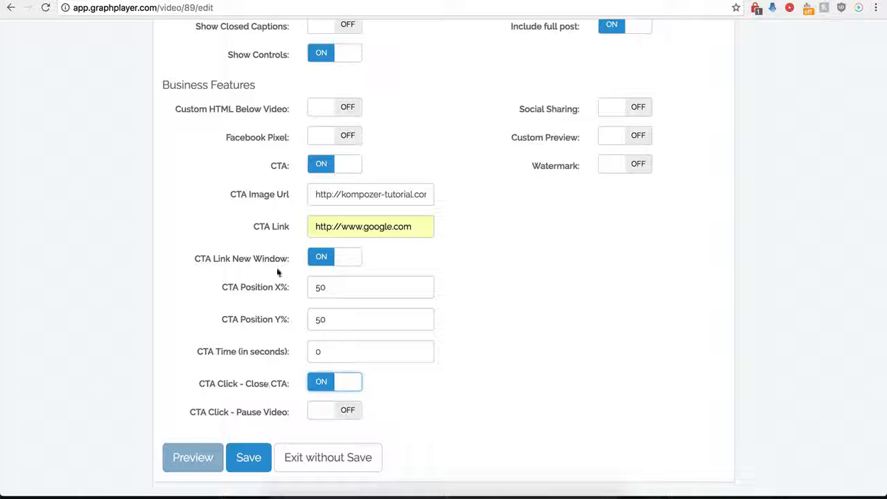
click(235, 468)
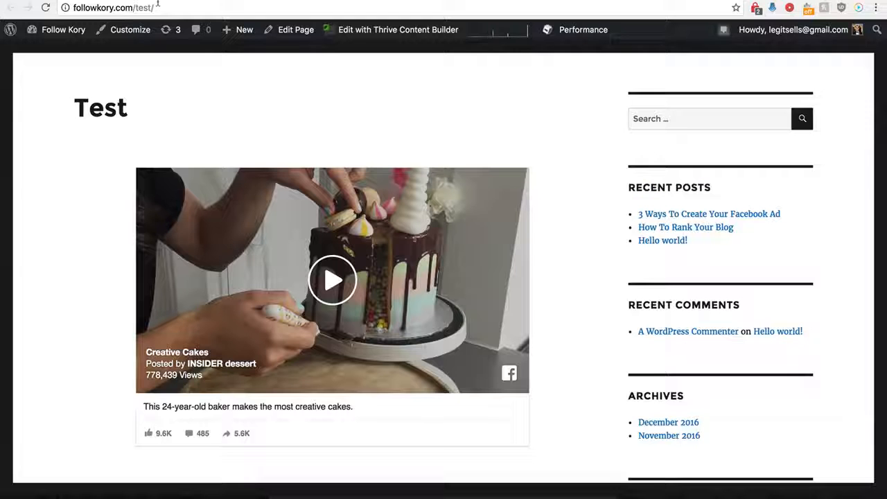
click(45, 7)
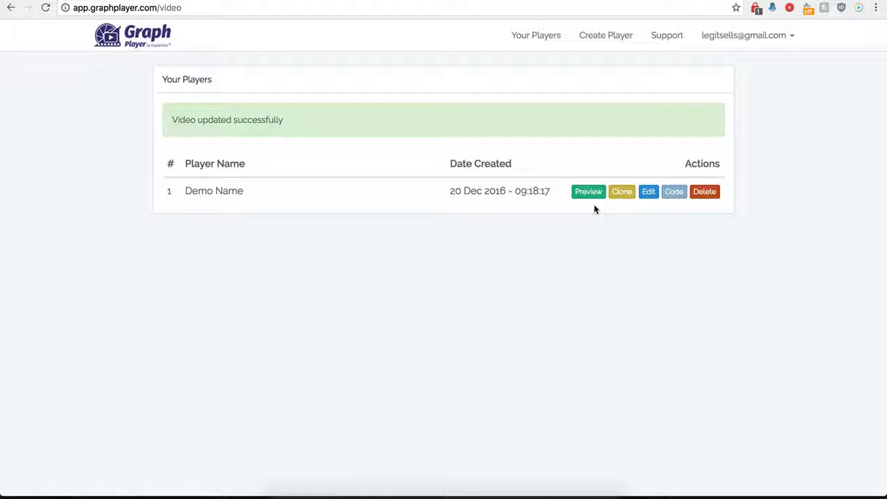
Reopen the Demo Name player's settings, set the CTA's X position to 0%, and save the player
click(648, 192)
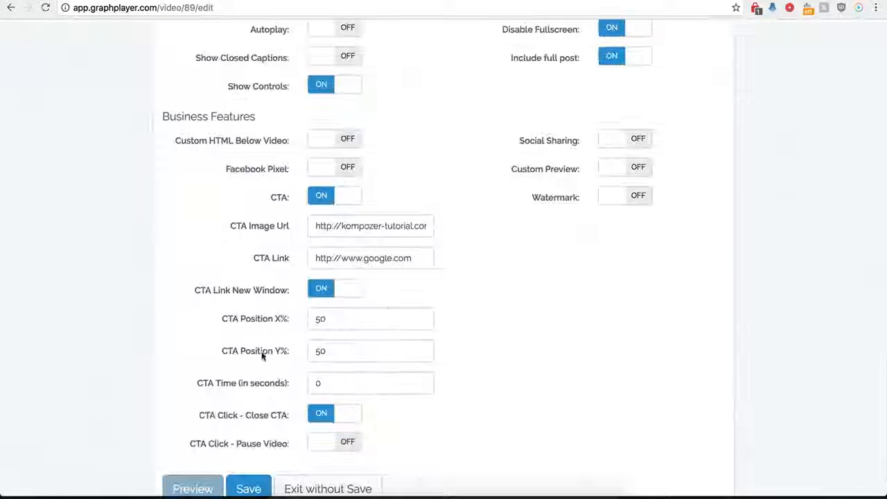
scroll(276, 358, down, 1)
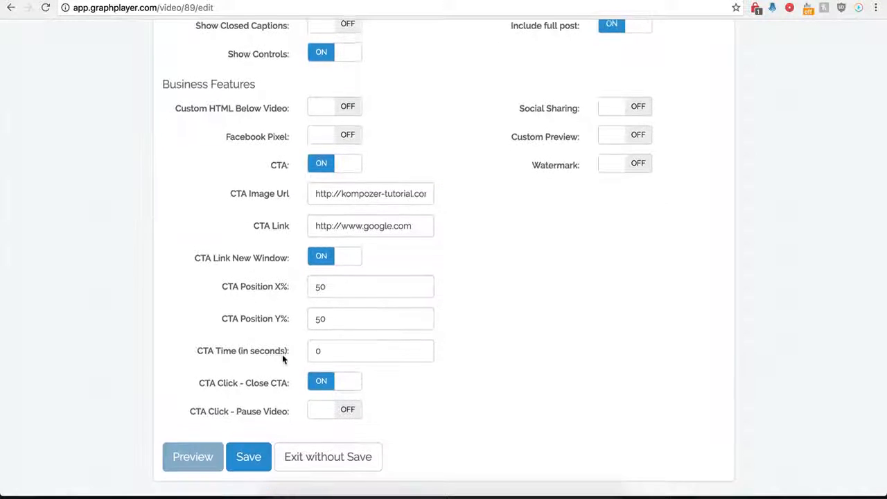
click(334, 293)
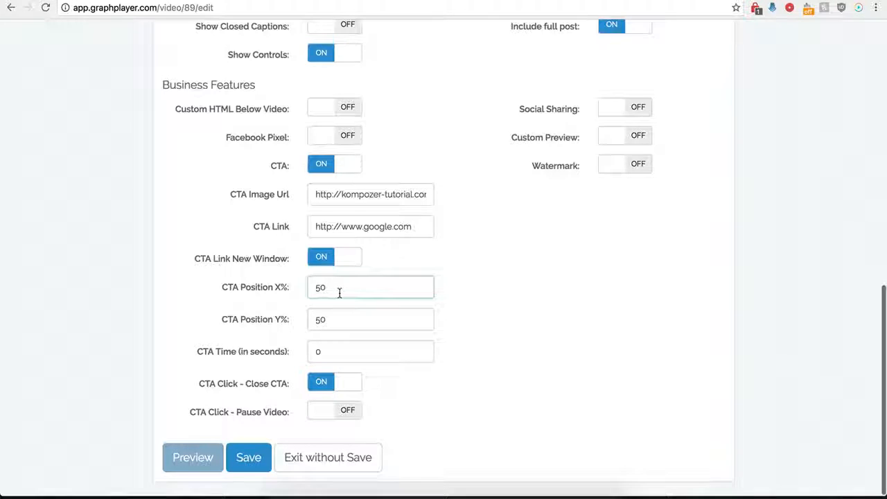
key(BackSpace)
key(BackSpace)
text(0)
click(248, 458)
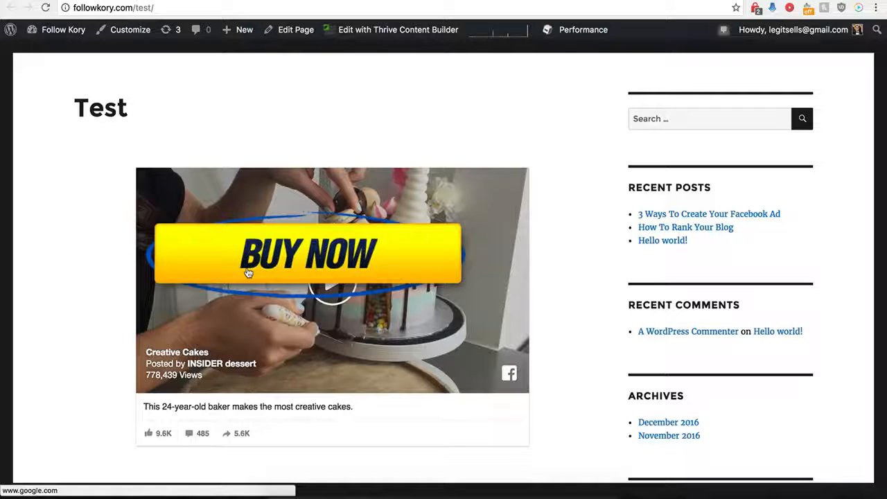
Test the Buy Now CTA's link on the Test page and leave the Google page it opens
click(315, 256)
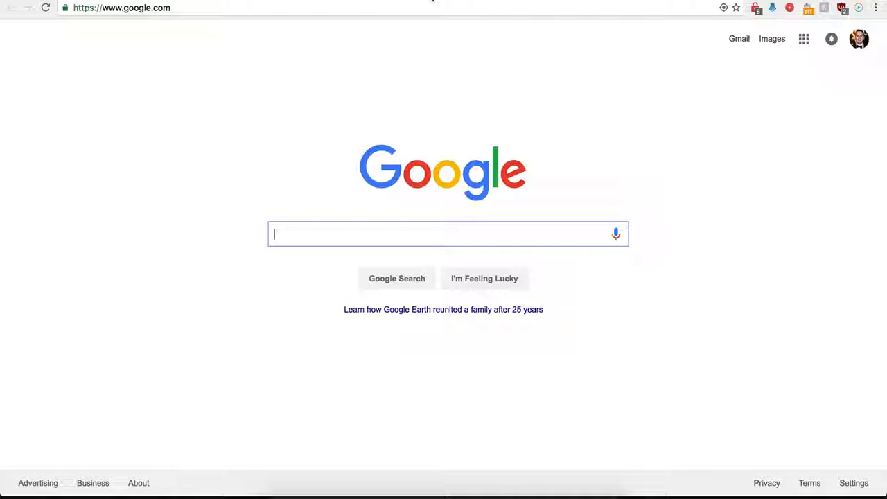
click(432, 0)
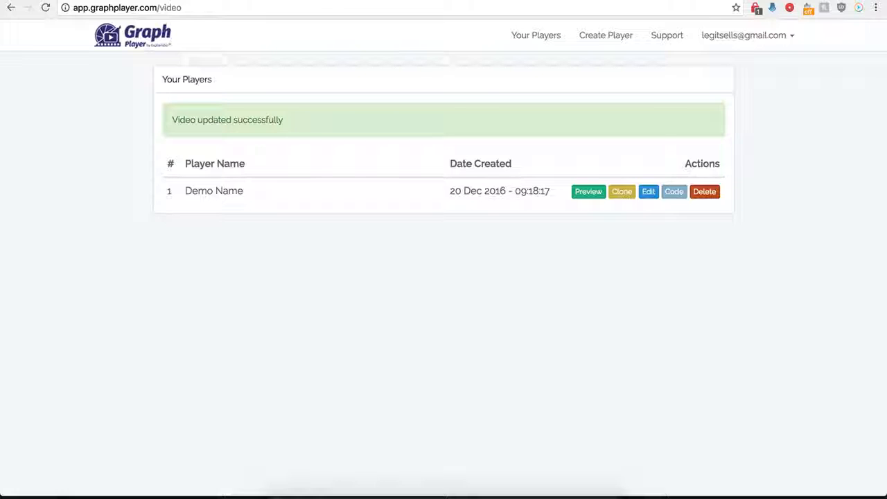
Open the Demo Name player for editing again and turn off its CTA
click(648, 192)
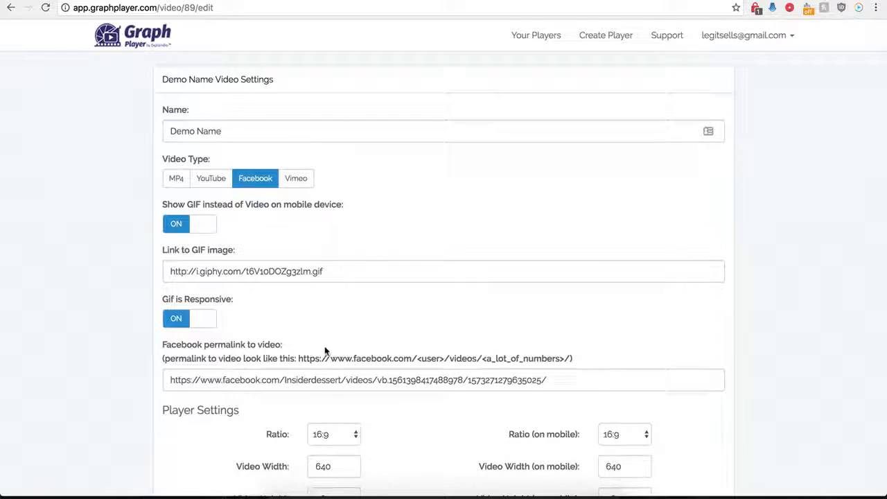
scroll(332, 308, down, 10)
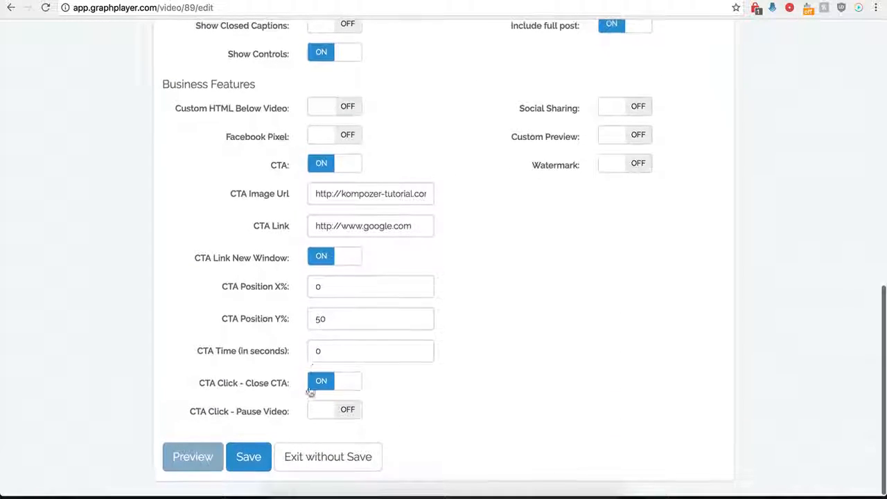
click(318, 165)
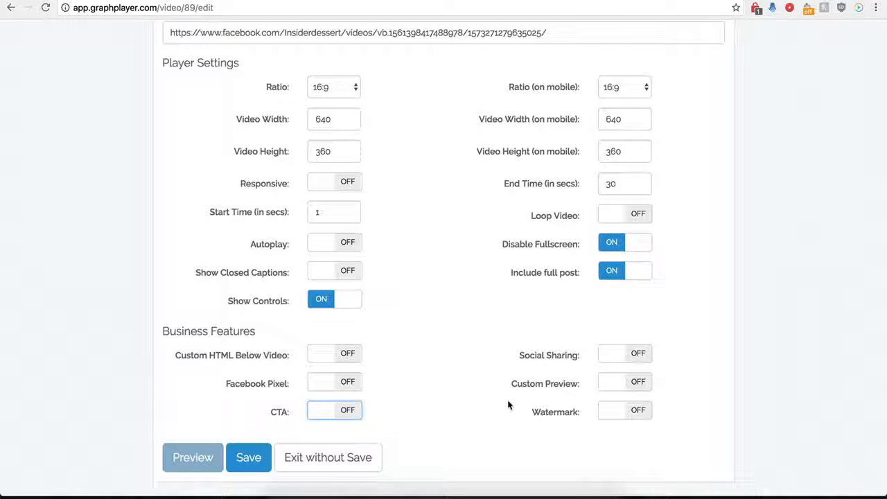
click(634, 355)
scroll(491, 381, down, 3)
scroll(492, 383, down, 2)
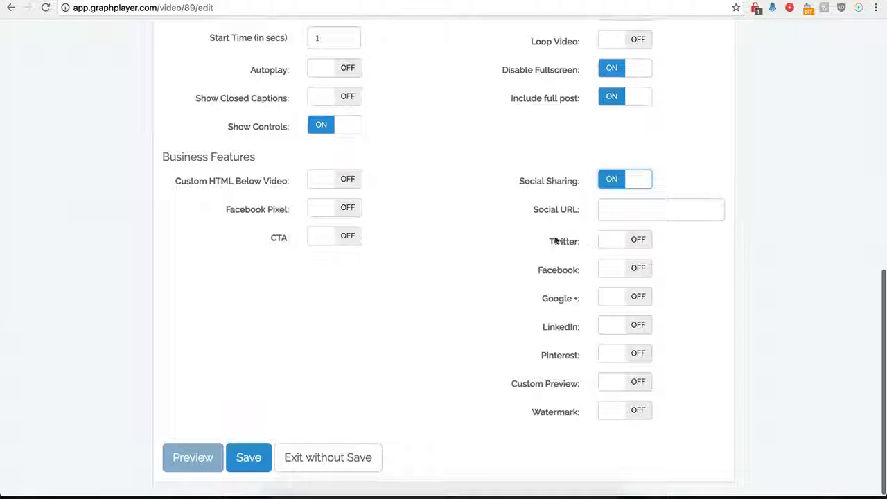
click(613, 208)
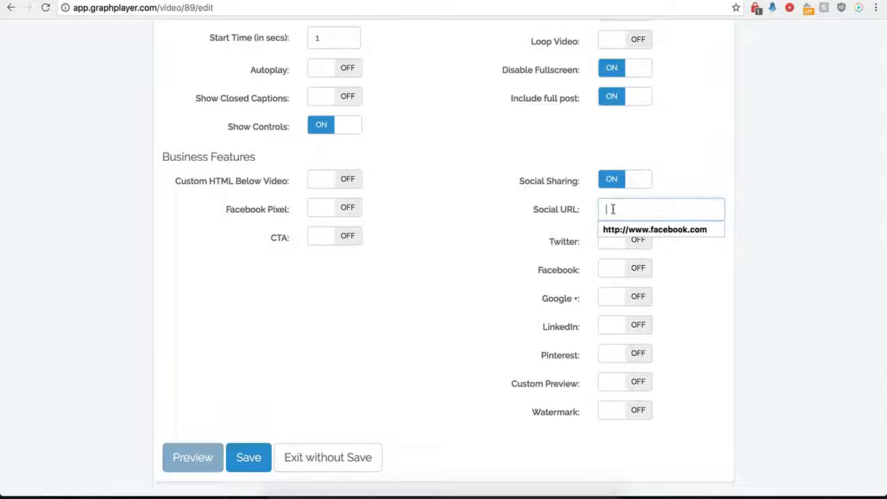
click(610, 228)
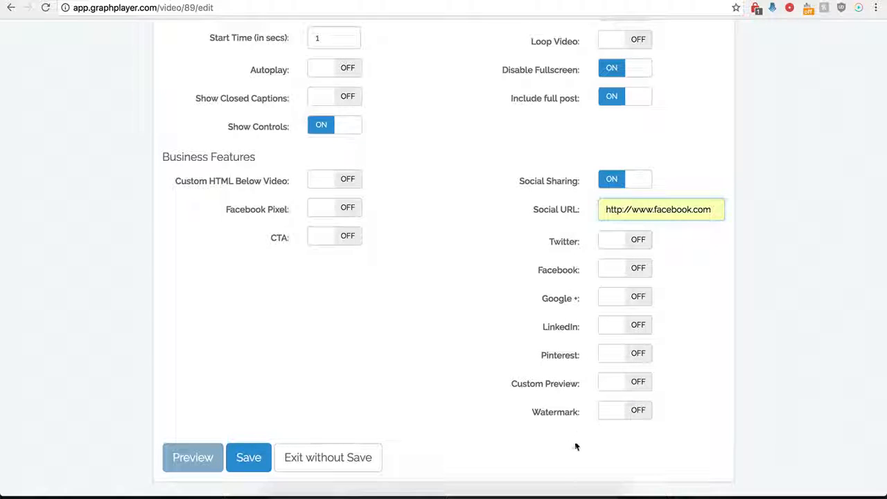
Enable Twitter sharing with "testing" as the Twitter handle and "twitter" as the Twitter text
click(635, 242)
click(619, 270)
click(622, 291)
click(620, 305)
click(623, 322)
scroll(544, 298, down, 1)
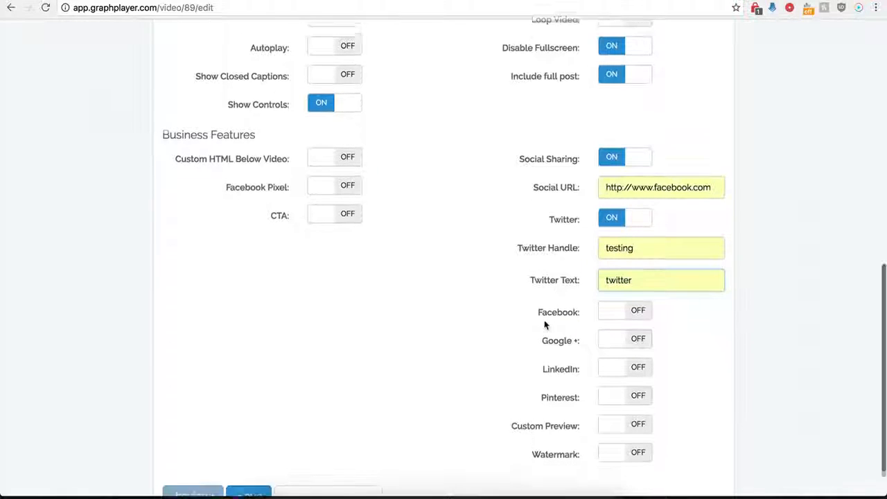
Enable the Facebook, Google + and LinkedIn sharing buttons and save the player
click(638, 315)
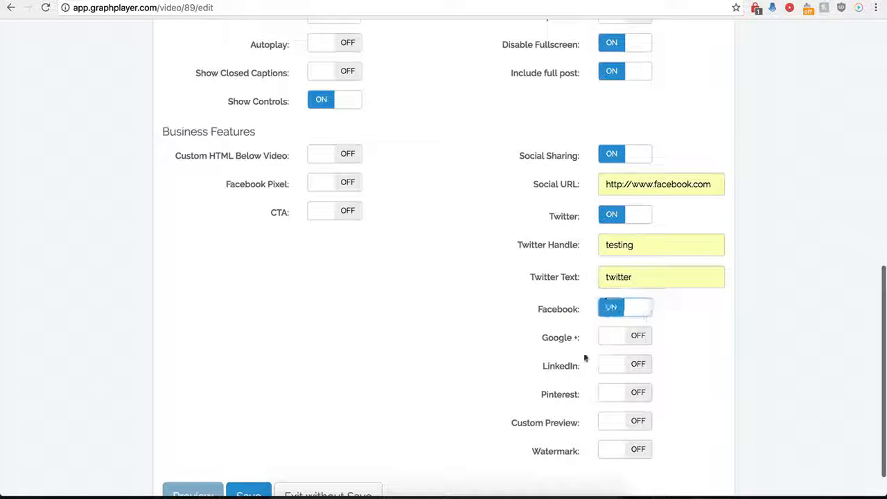
click(612, 336)
click(634, 366)
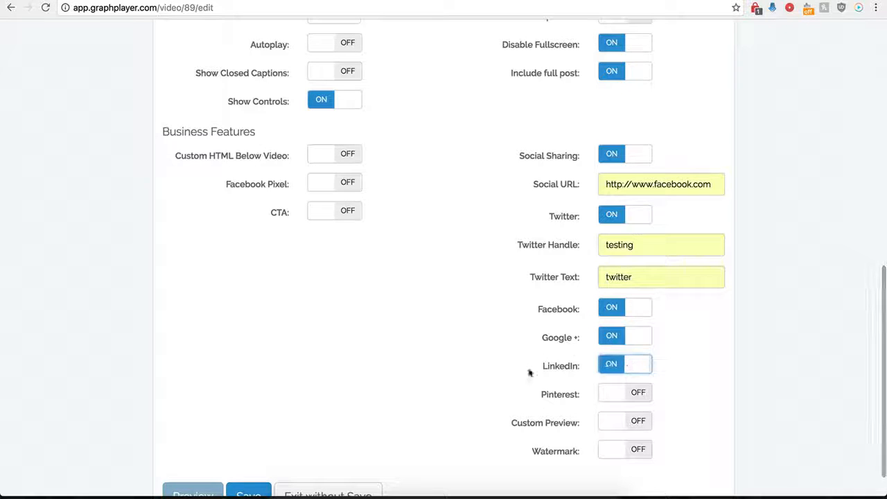
scroll(614, 368, down, 2)
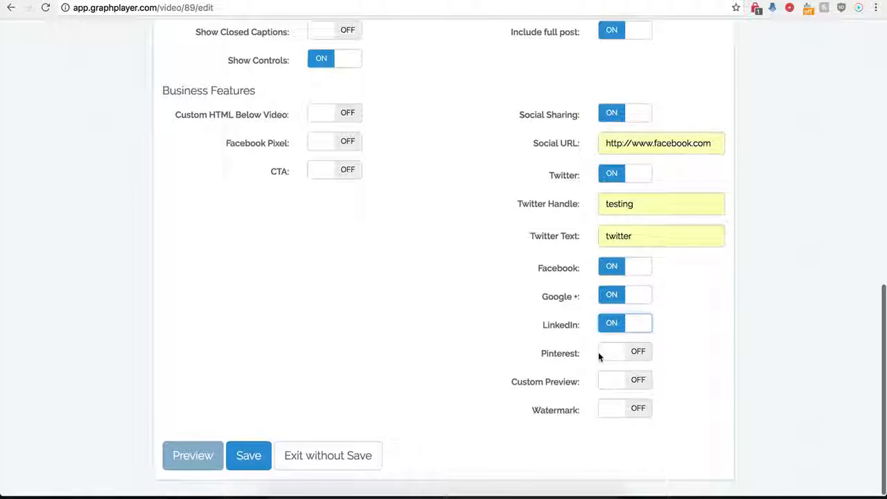
click(250, 459)
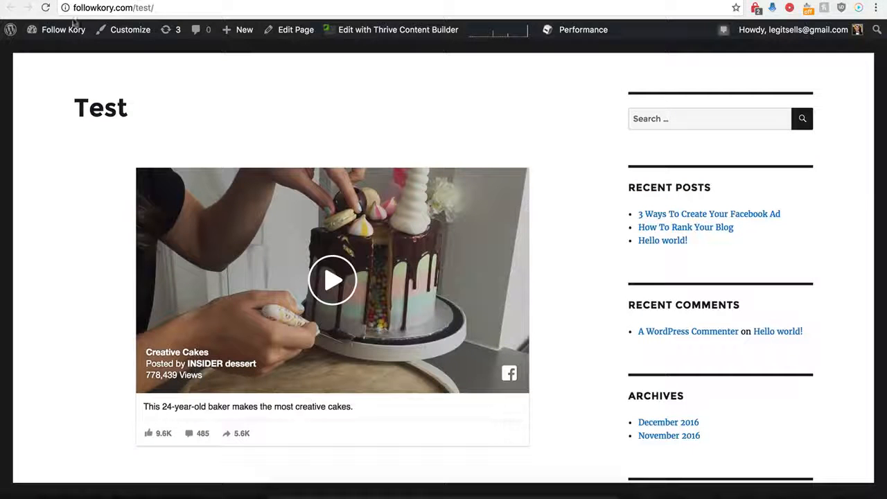
Reload the Test page on followkory.com and examine the social sharing buttons below the embedded post
click(45, 8)
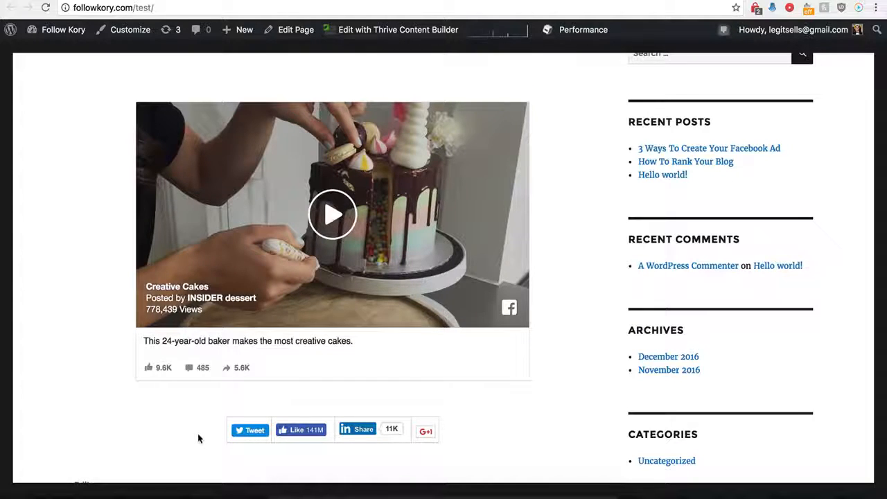
Switch back to GraphPlayer, open the Demo Name player for editing and turn off social sharing
click(183, 1)
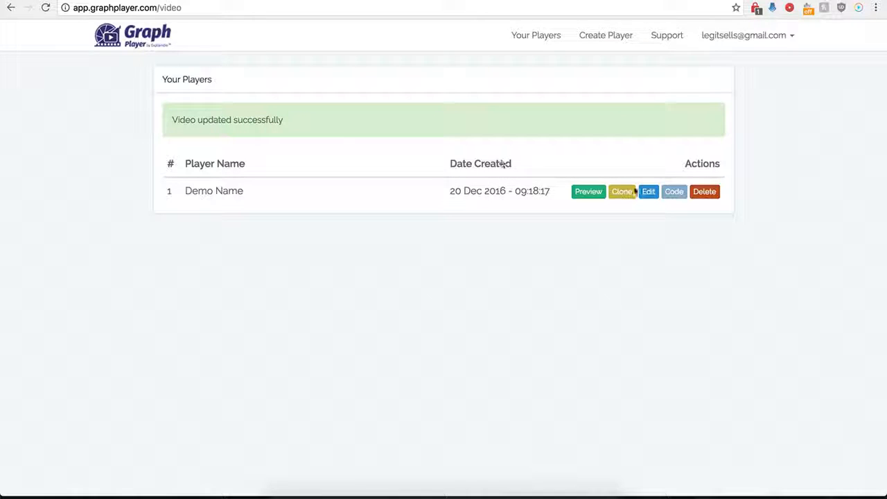
click(652, 196)
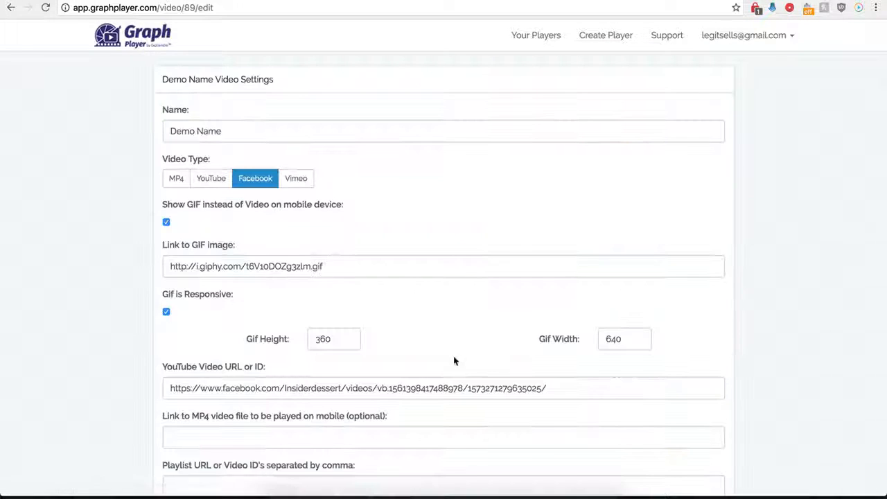
scroll(499, 402, down, 10)
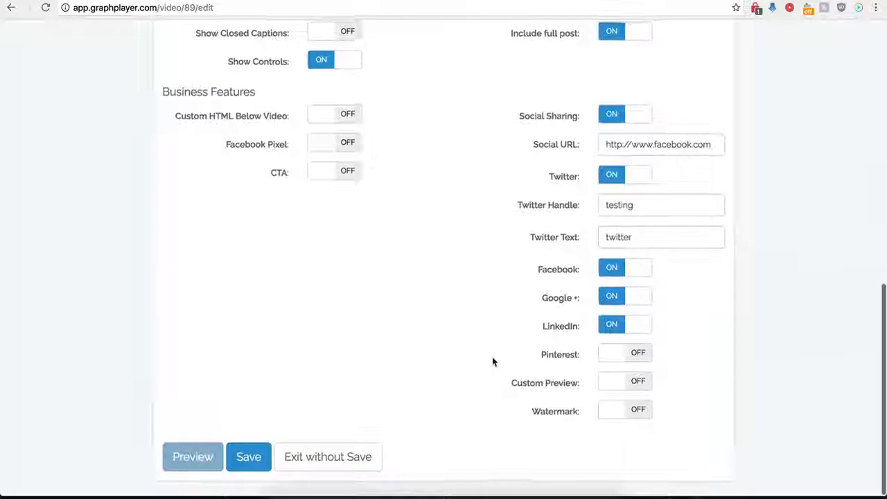
click(612, 117)
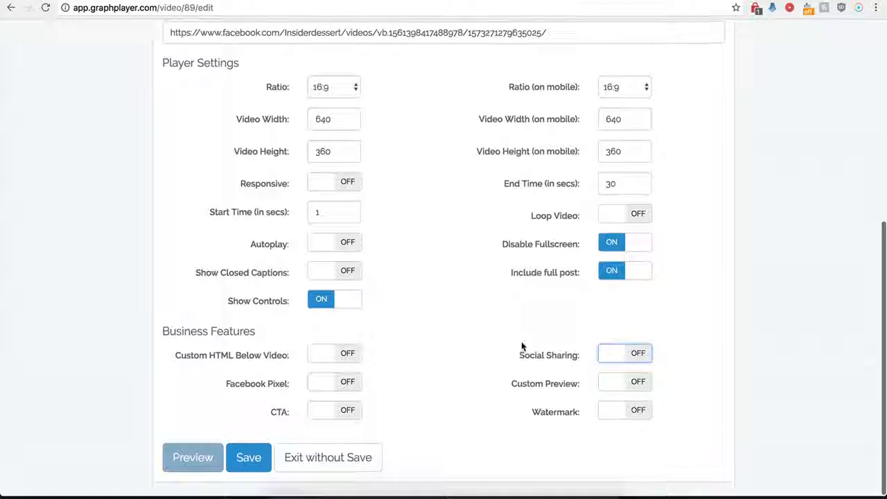
Enable the custom preview, paste the hdwpro.com image link as the preview image URL, and save the player
click(638, 382)
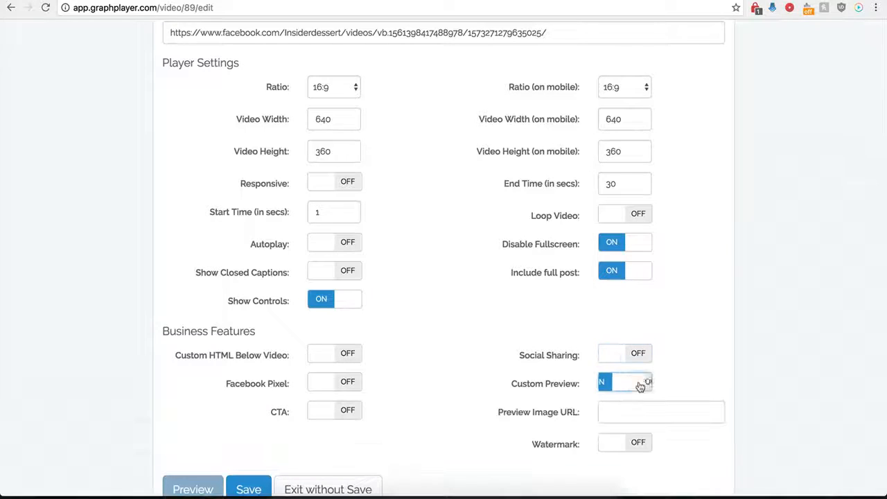
click(615, 414)
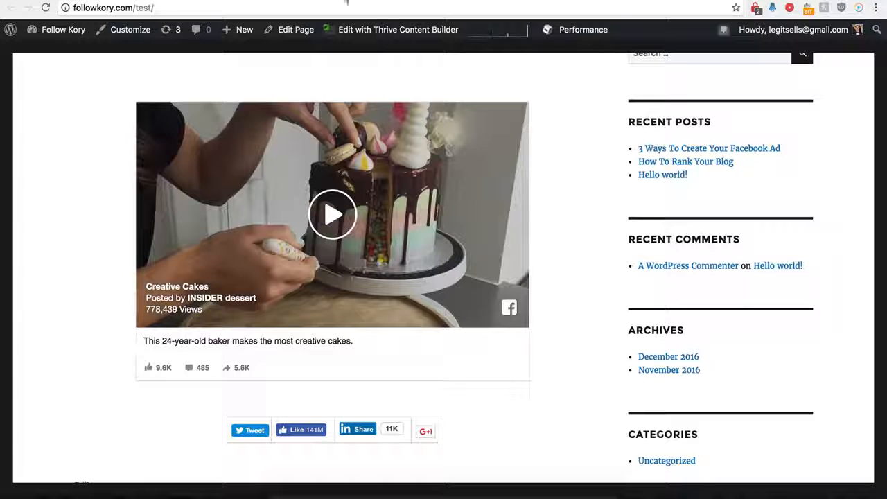
scroll(168, 243, up, 1)
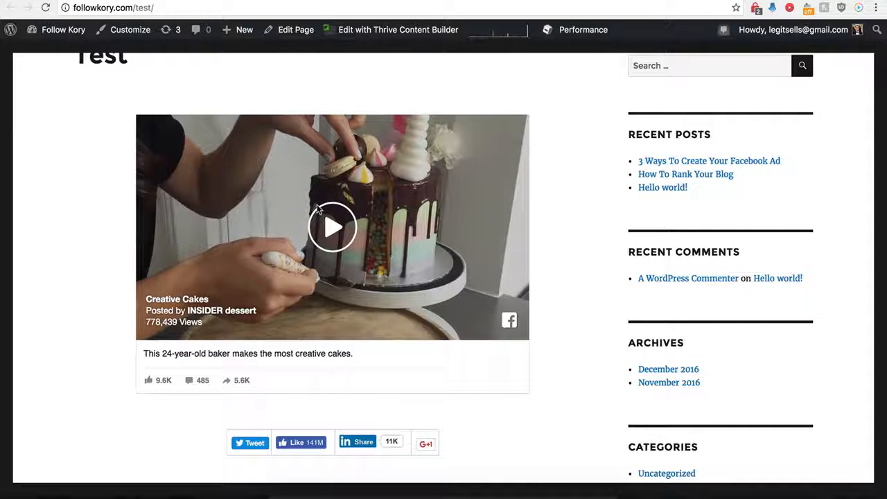
scroll(317, 208, up, 1)
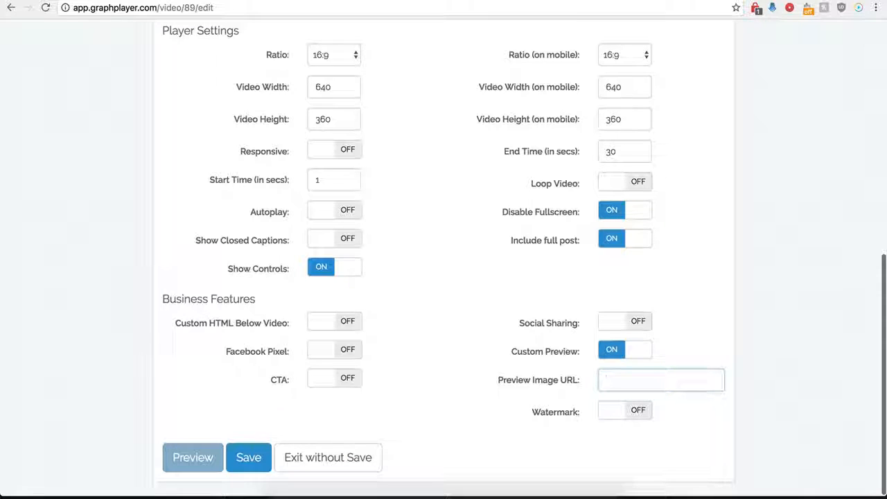
click(618, 380)
key(super+v)
click(525, 379)
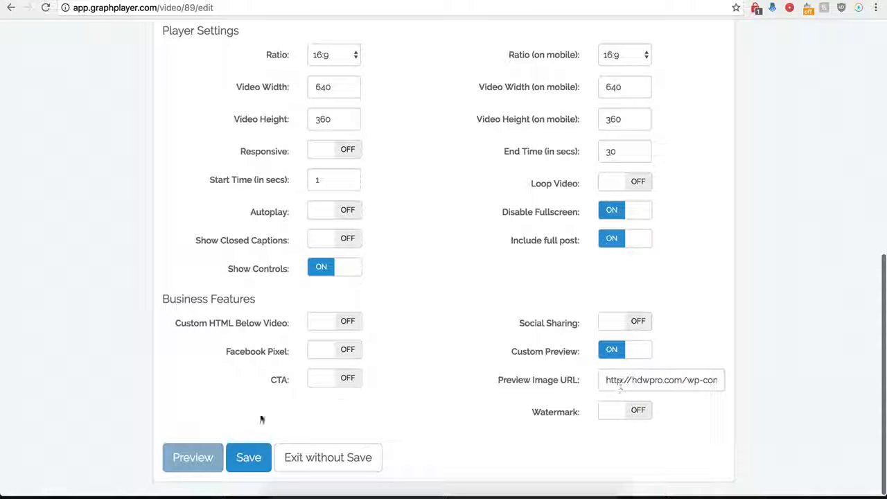
click(246, 460)
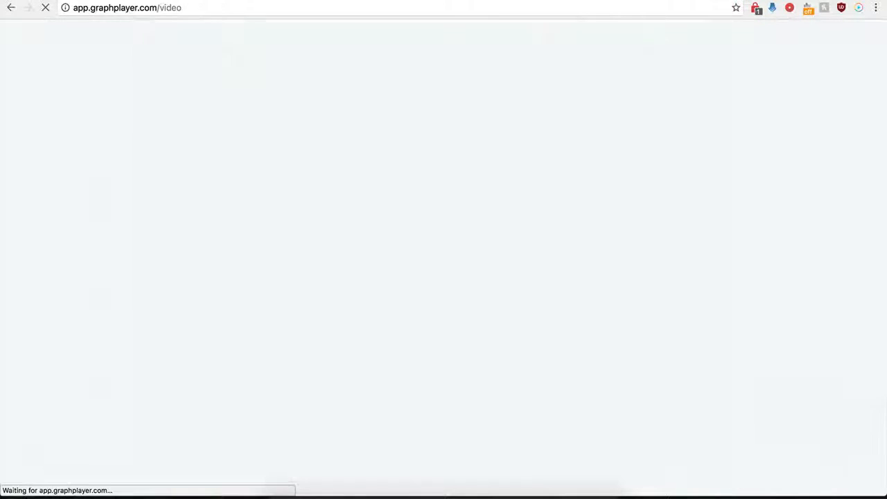
Reload the Test page on followkory.com to check the custom preview on the embedded video
click(70, 1)
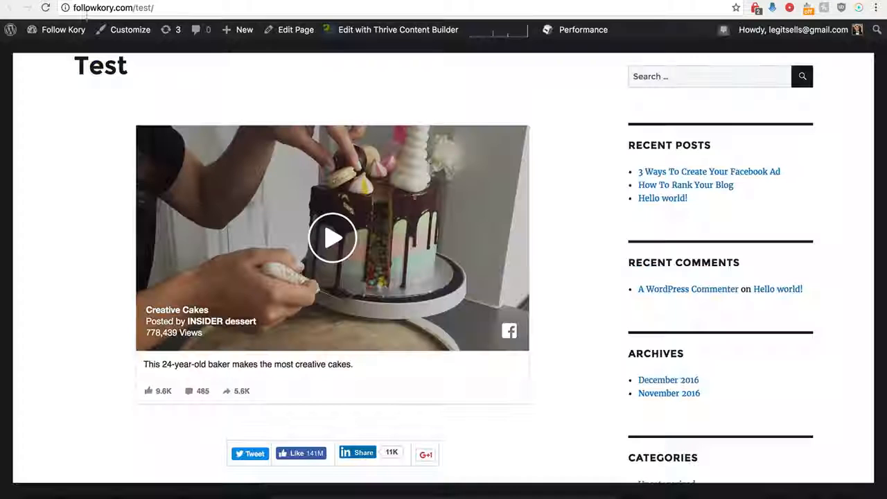
click(46, 7)
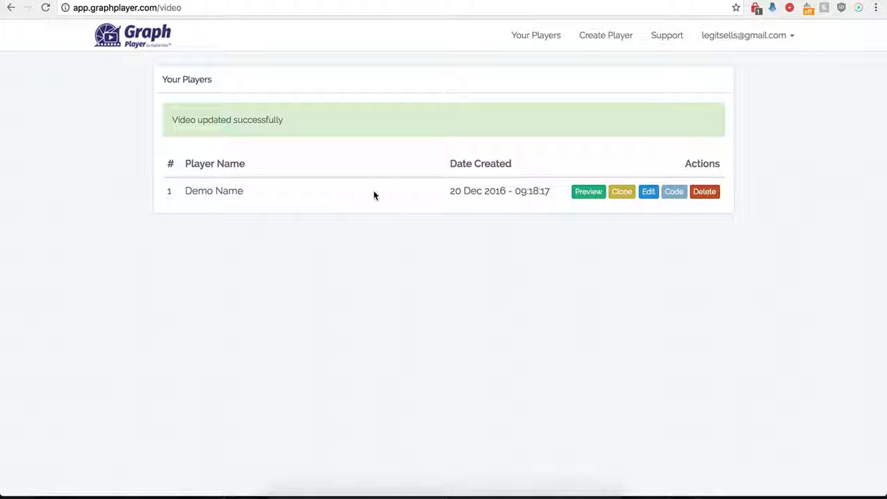
Reopen the Demo Name player's settings in GraphPlayer and turn off the custom preview
click(648, 192)
scroll(513, 321, down, 6)
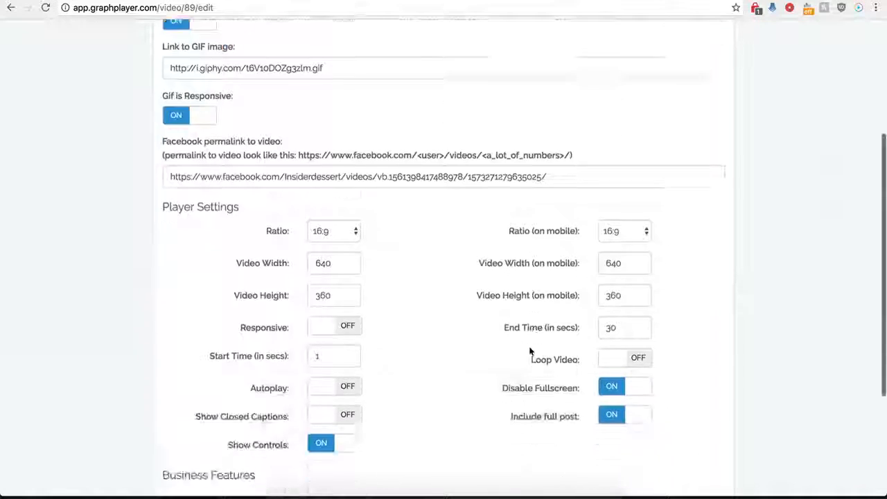
click(608, 350)
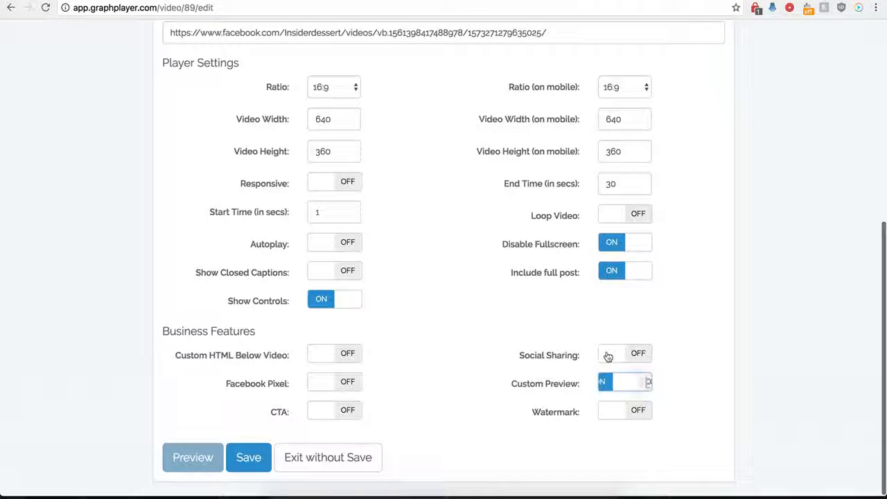
Enable the watermark and examine its image URL, link, click action options, position, opacity and scale settings
click(638, 411)
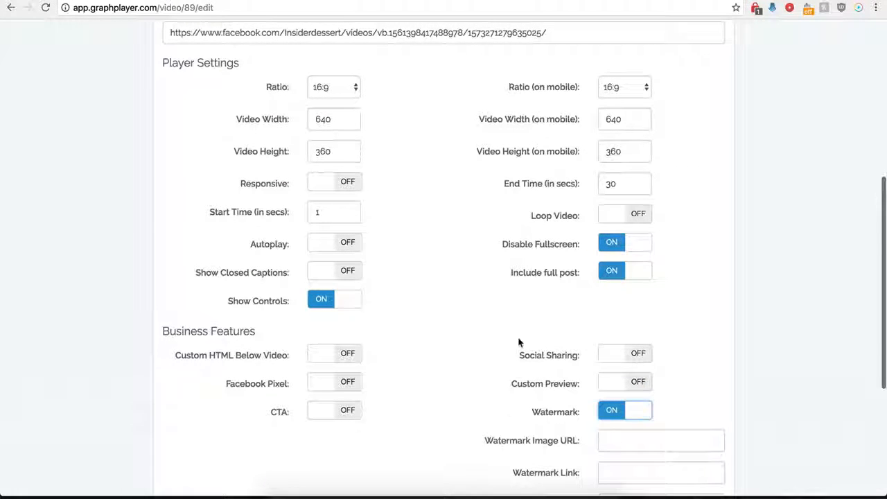
scroll(541, 423, down, 1)
scroll(561, 435, down, 3)
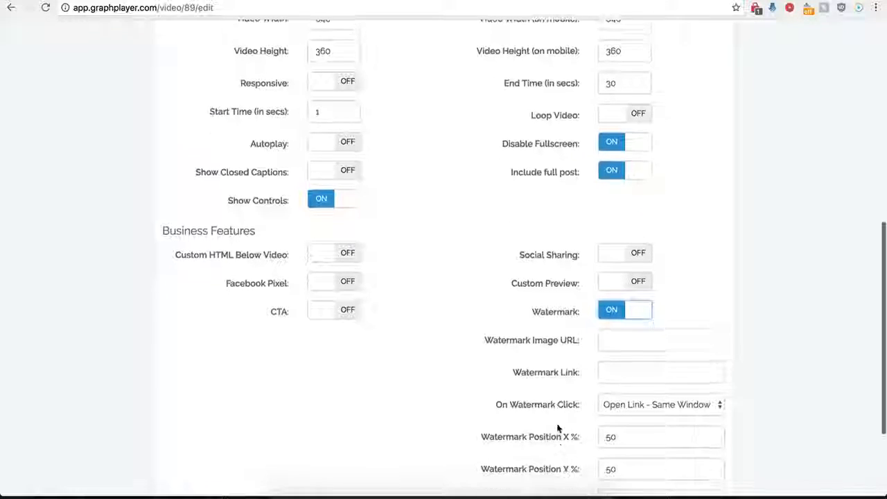
click(616, 342)
scroll(539, 389, down, 3)
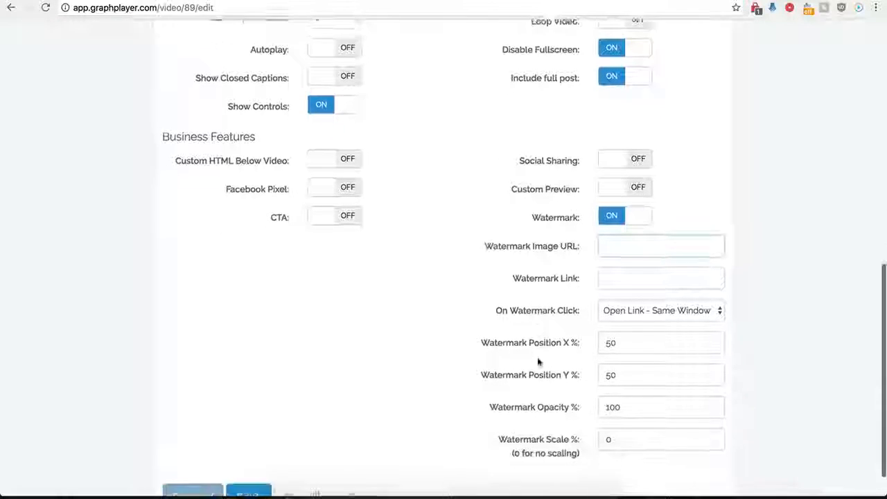
click(610, 276)
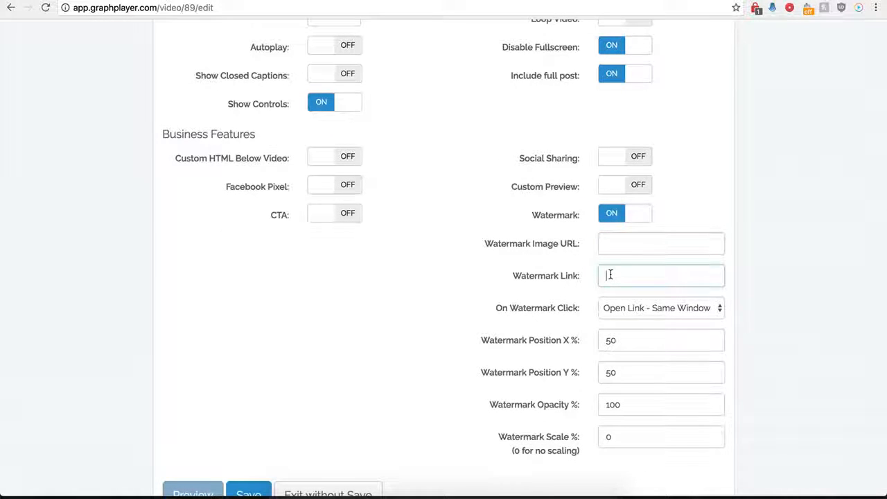
click(673, 308)
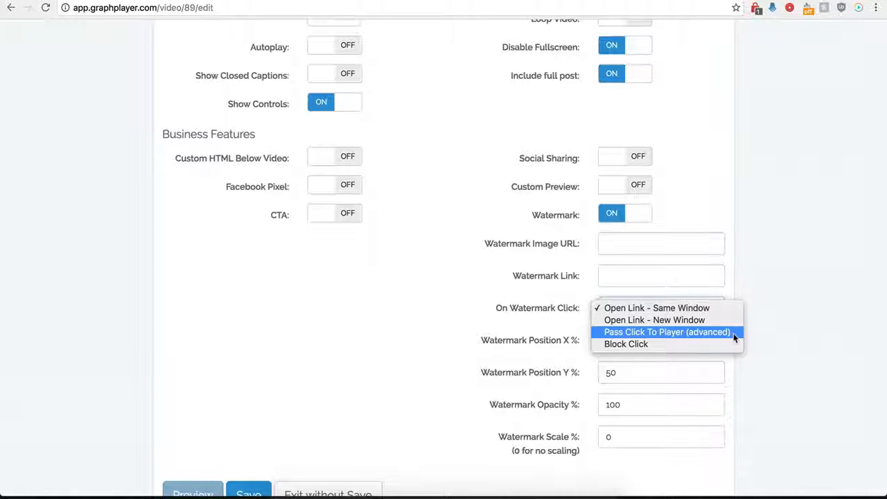
click(479, 294)
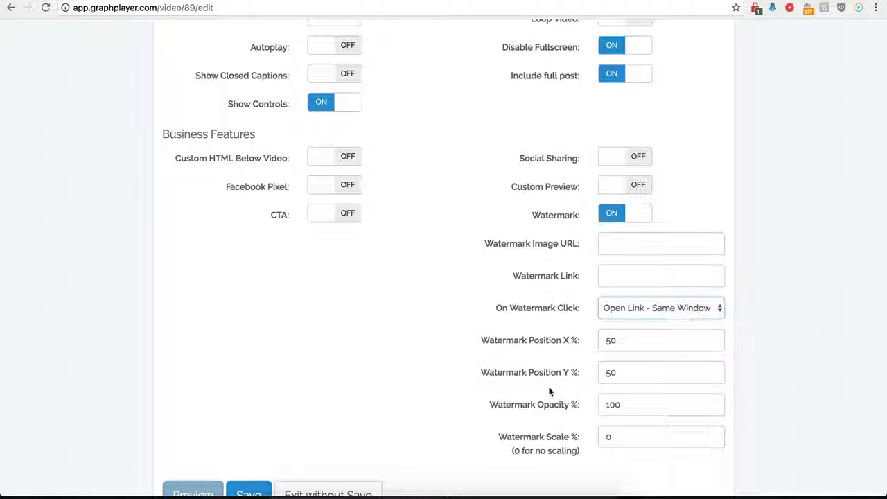
Enable the CTA to compare its settings with the watermark's, and turn off both the CTA and the watermark
click(341, 217)
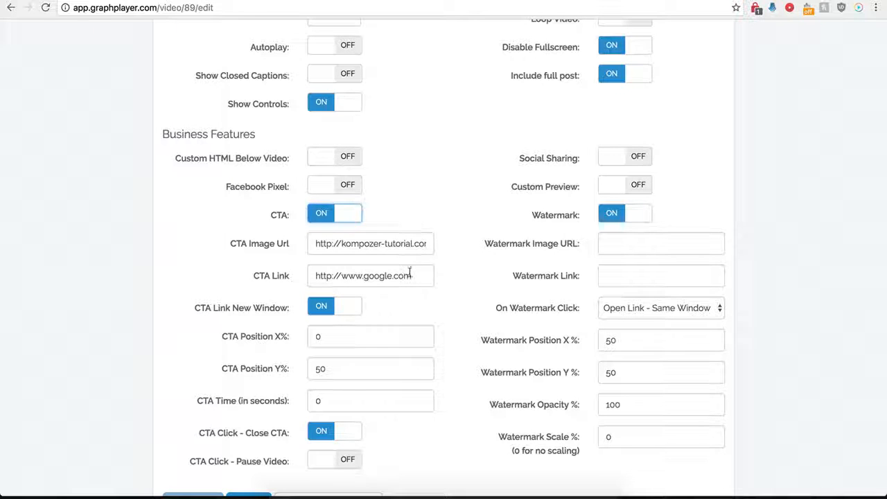
click(337, 223)
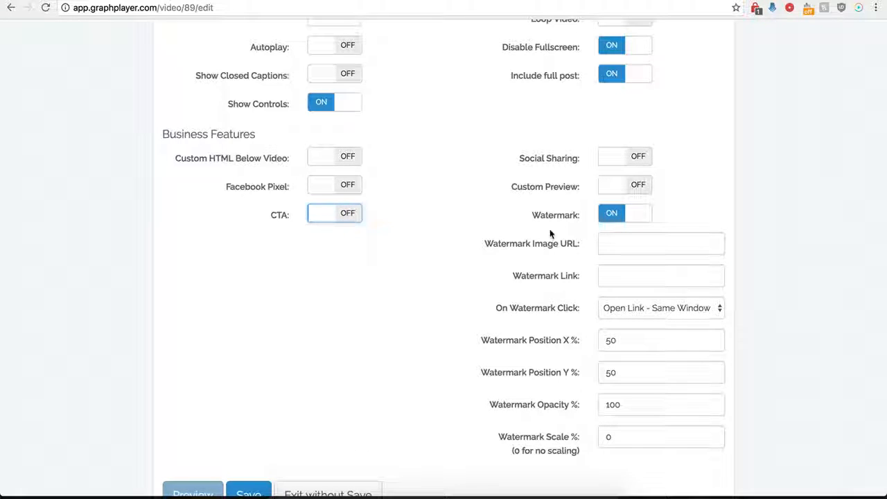
click(613, 216)
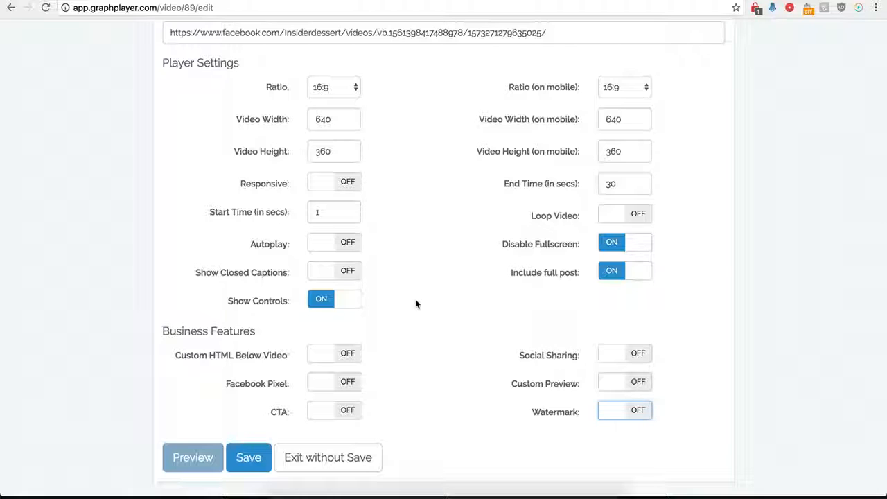